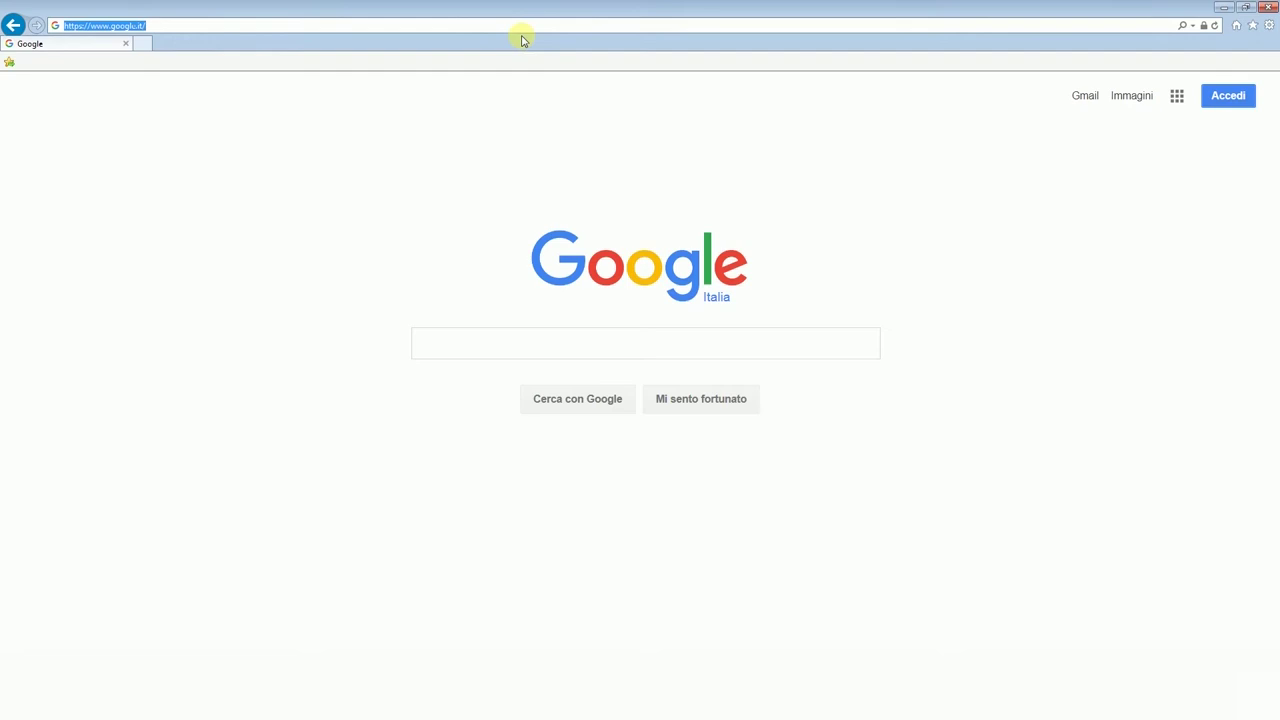
Step: Enter the stut.nomemiosito.estensione stats URL and correct its prefix to load the SmarterStats login page
type("http://")
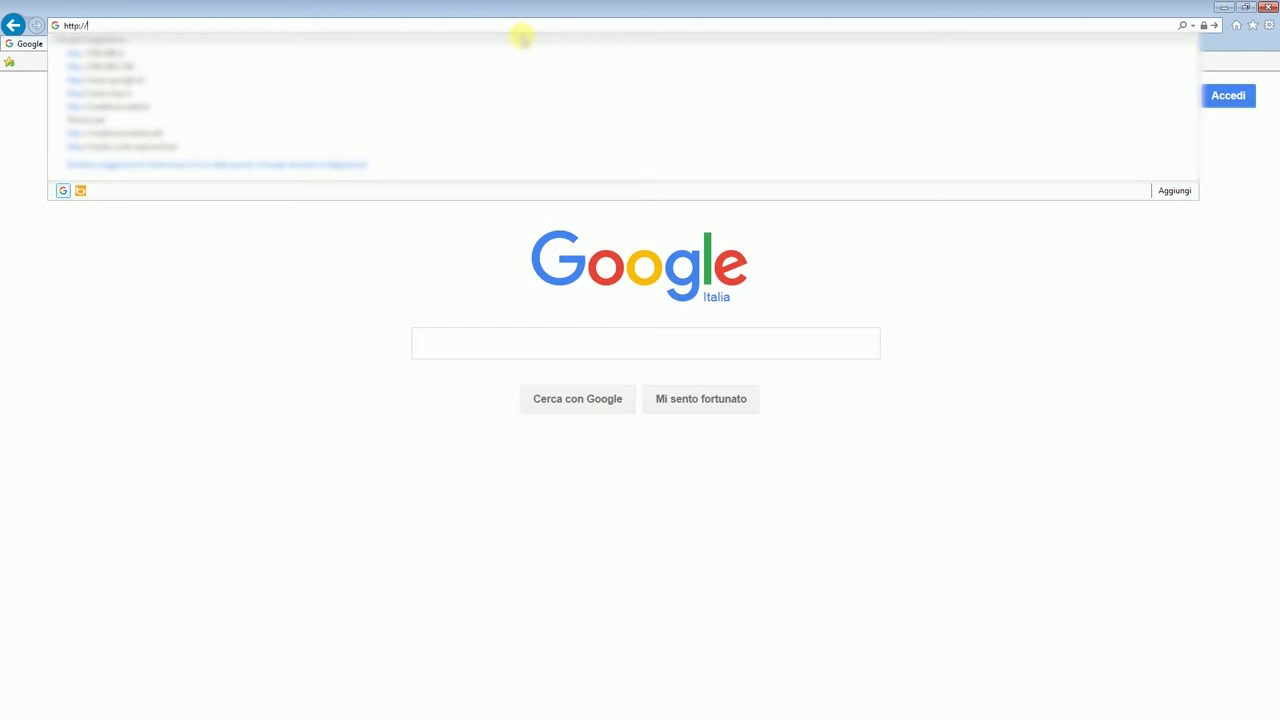
type("stut")
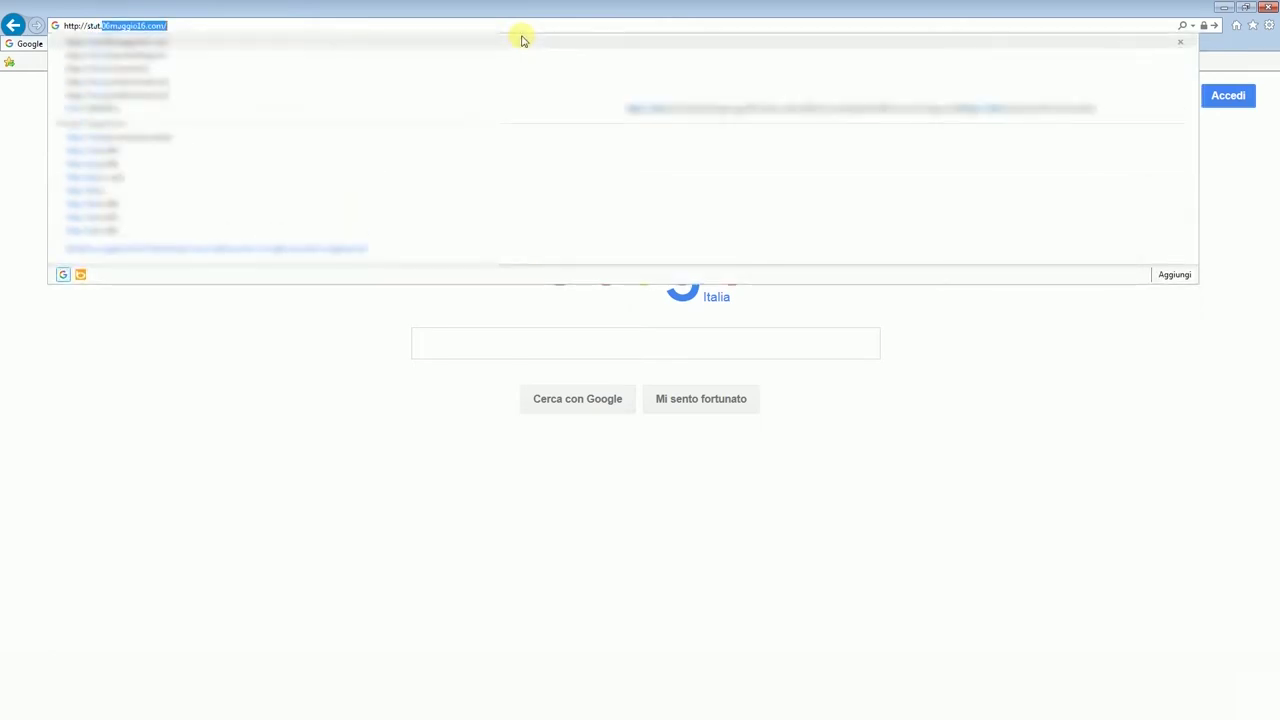
type(".nomemiosito")
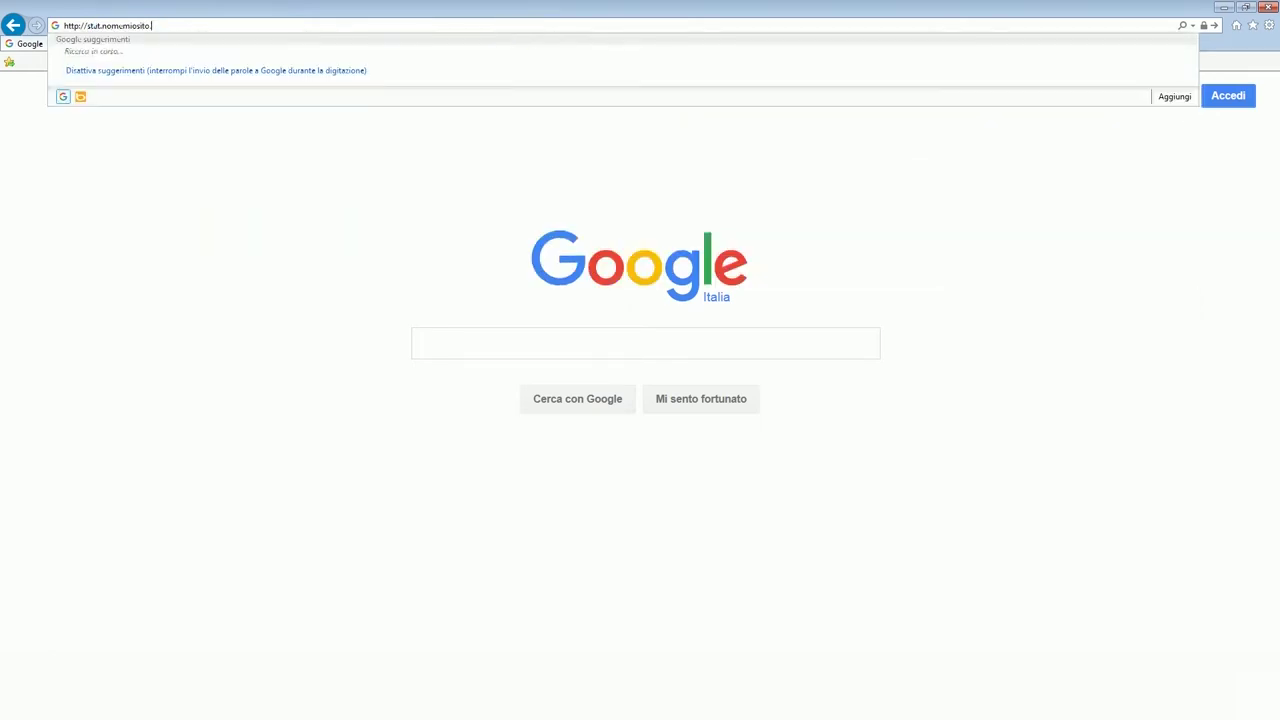
type(".estensione")
left_click(97, 25)
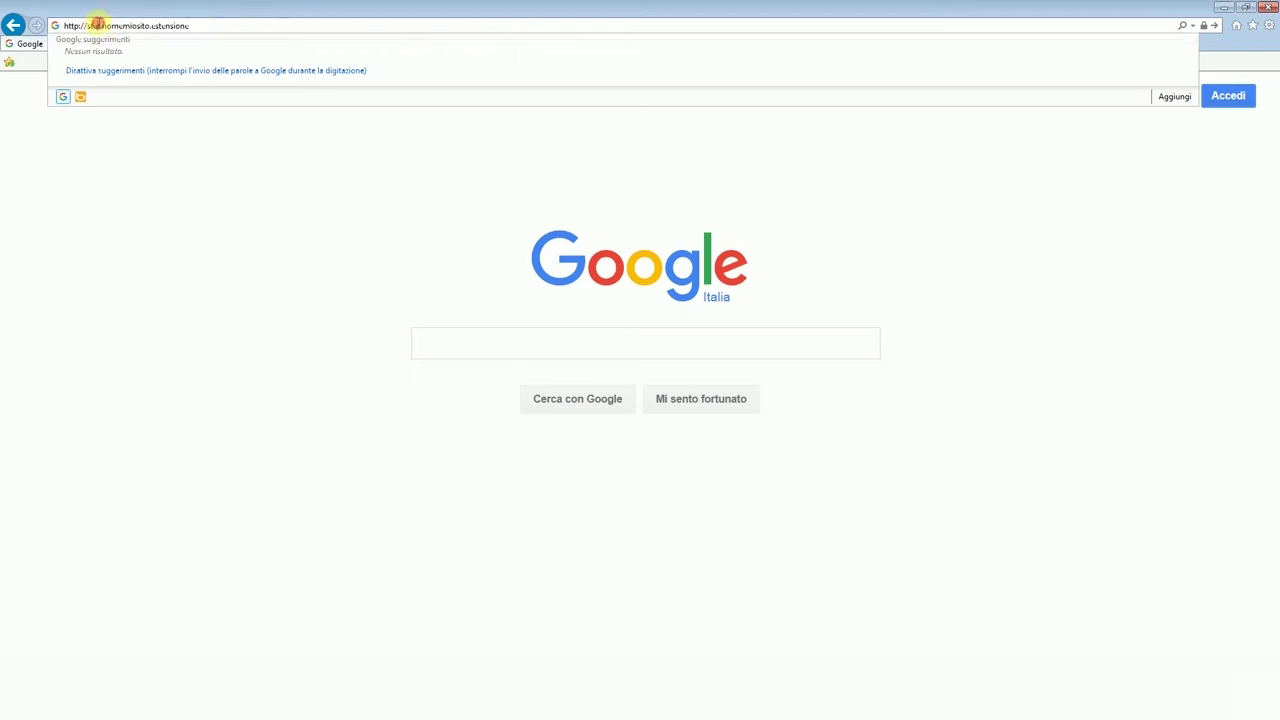
type("www.")
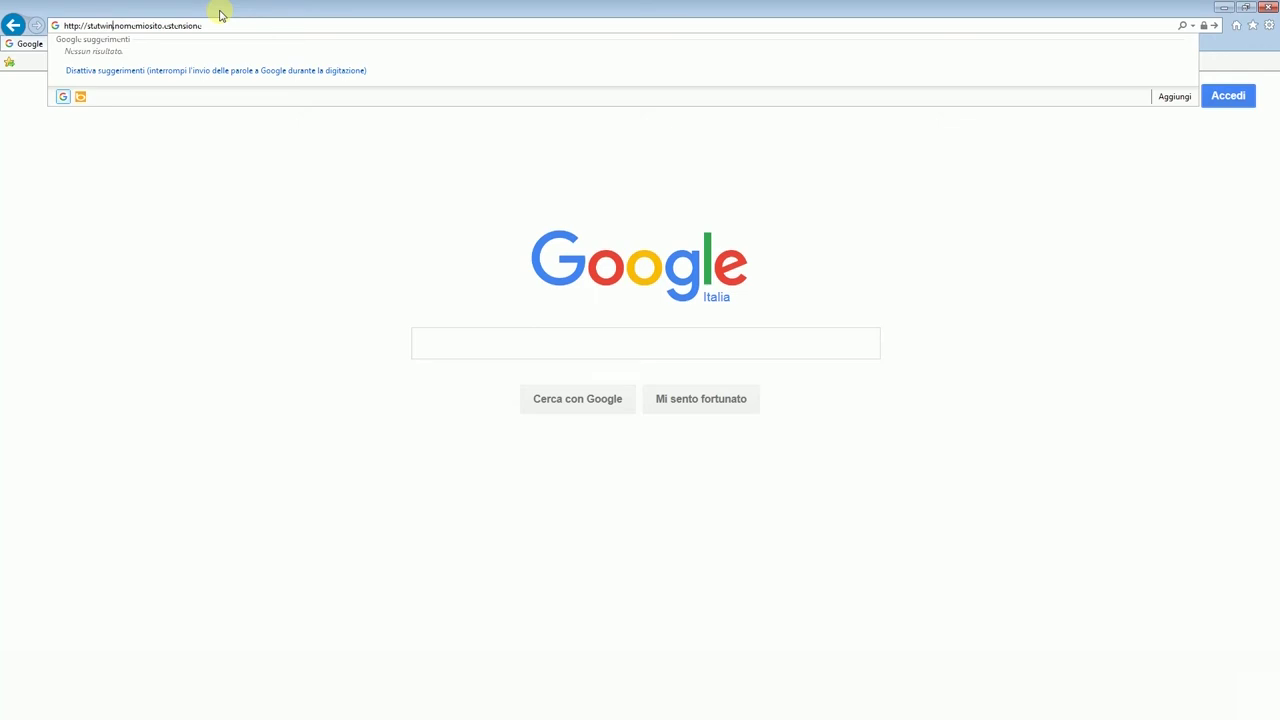
key("BackSpace")
key("BackSpace")
key("BackSpace")
type("lnx005.aruba.it/Login.aspx")
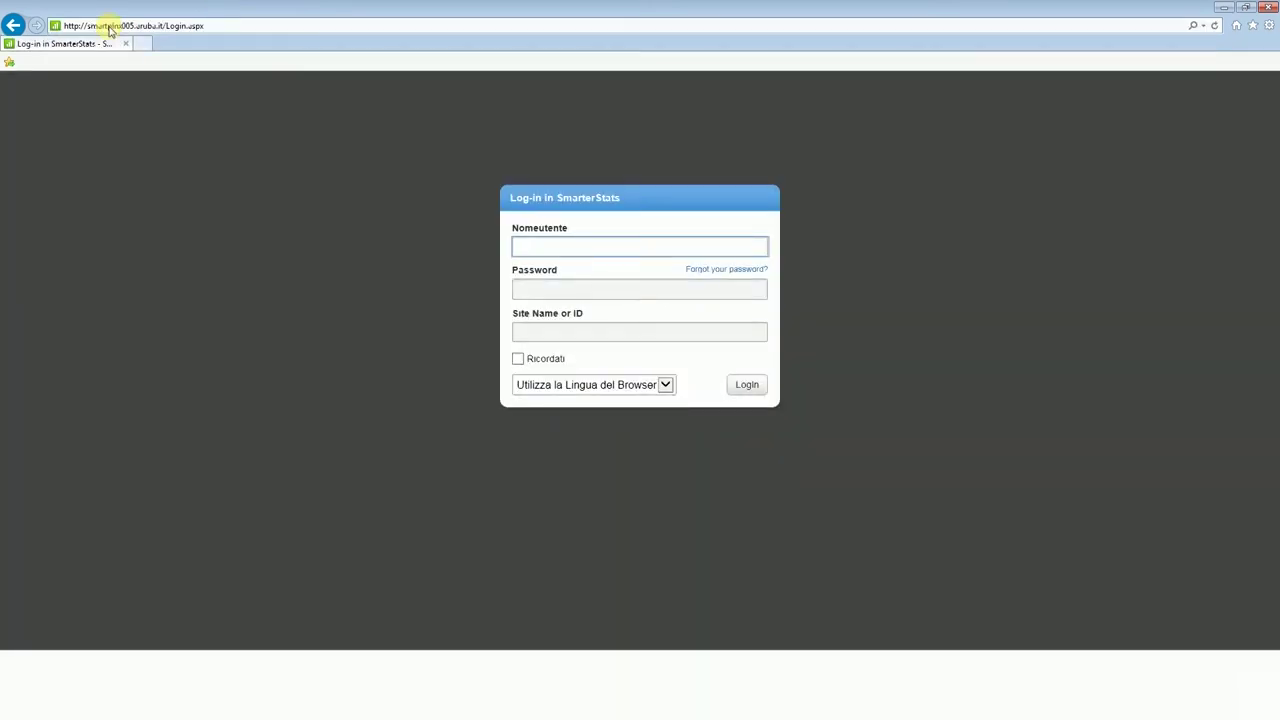
left_click(605, 240)
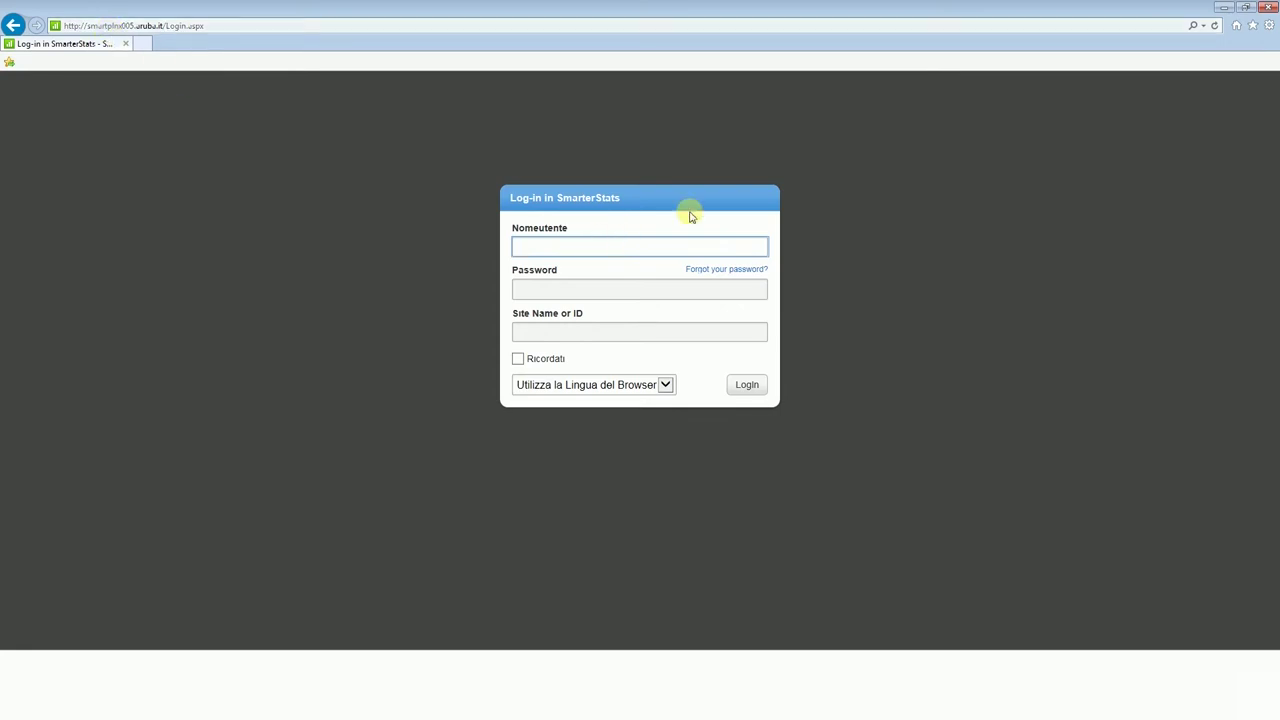
type("123456@aruba.it")
key("BackSpace")
key("BackSpace")
key("BackSpace")
key("BackSpace")
key("BackSpace")
key("BackSpace")
key("BackSpace")
key("BackSpace")
key("Tab")
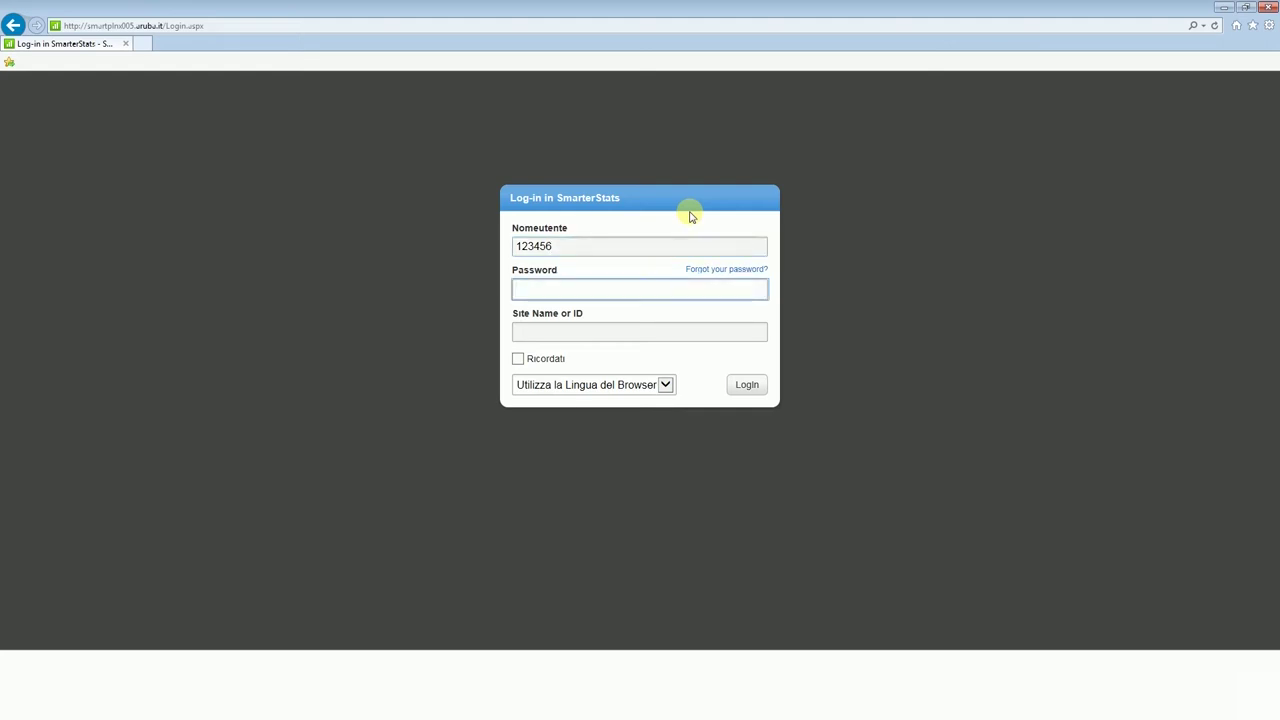
type("1234567")
type("8")
left_click(608, 331)
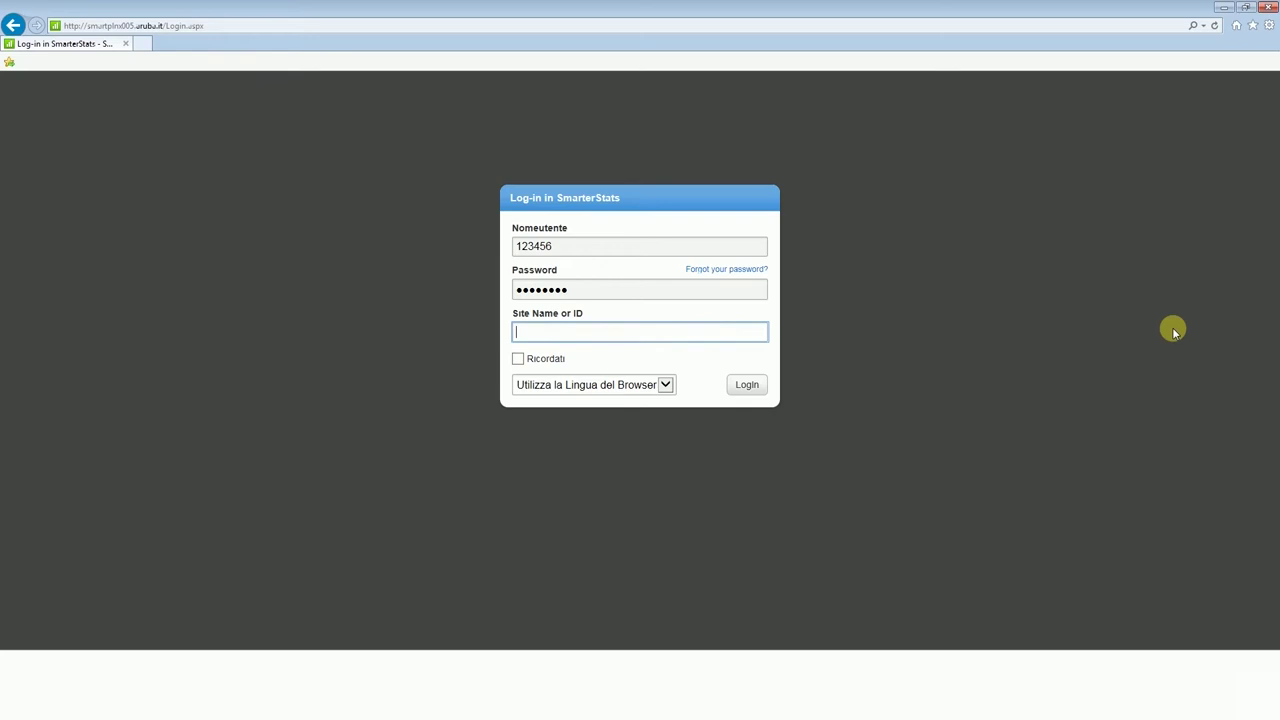
type("nomedomin")
type("io")
type(".estensione")
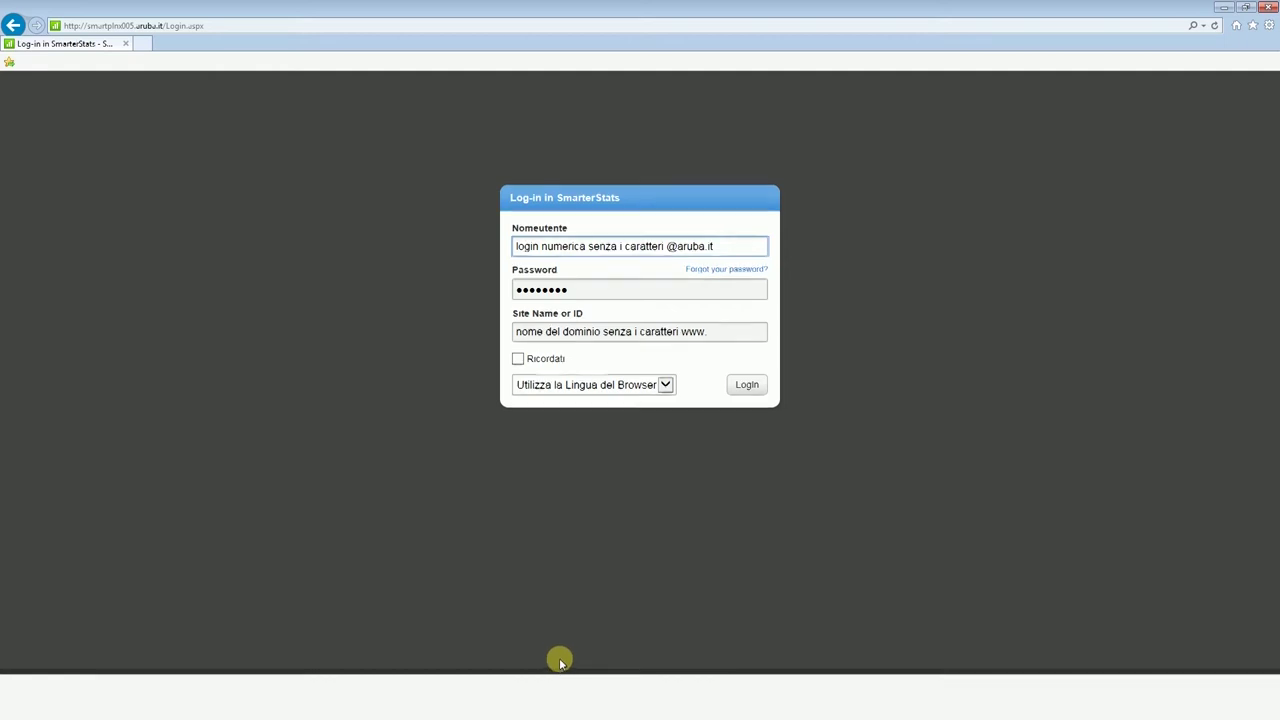
left_click(757, 392)
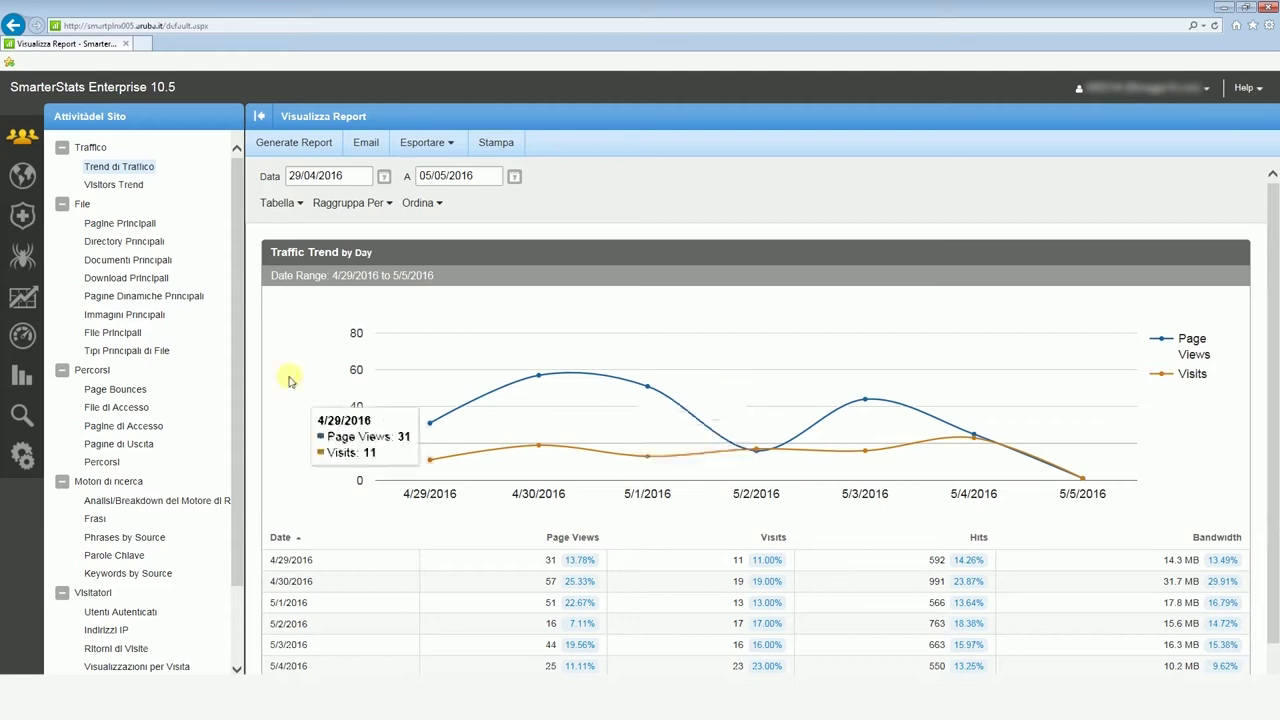
Step: Go to Report Personalizzati and start a new custom report
left_click(22, 375)
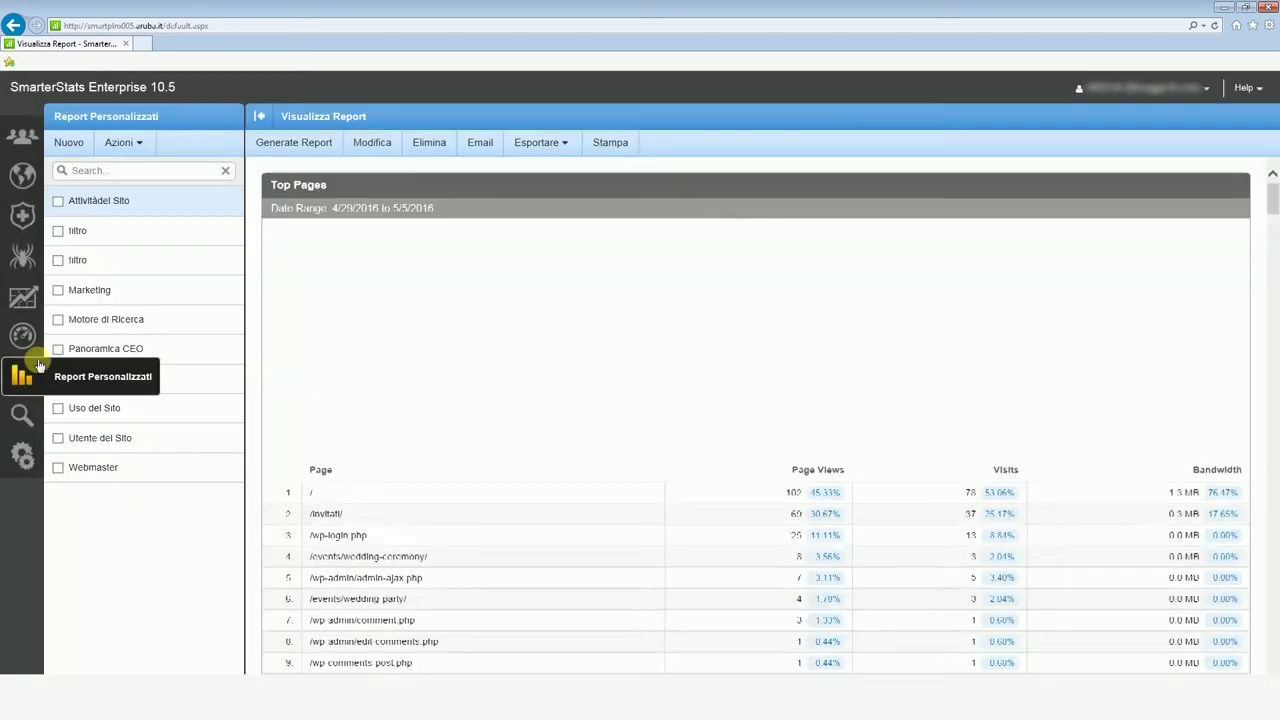
left_click(68, 145)
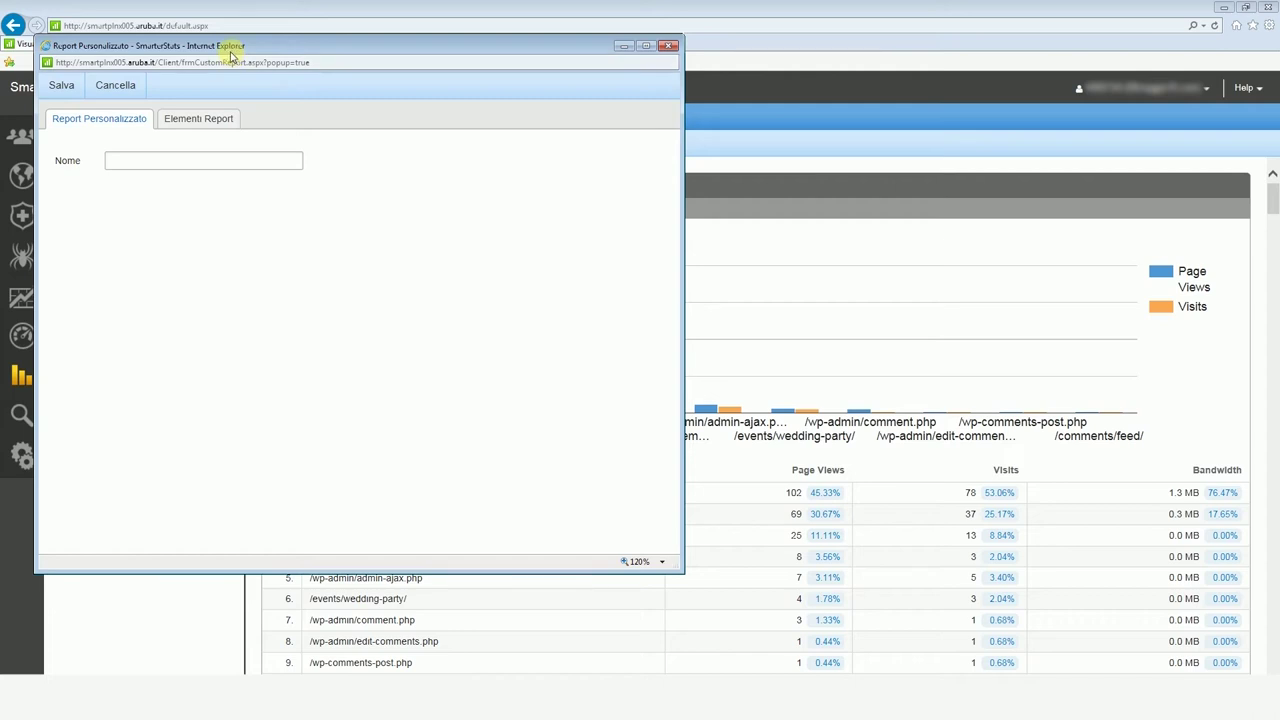
Step: Name the new report 'Il mio report' and add an Indirizzi IP element
left_click(214, 158)
type("Il mio report")
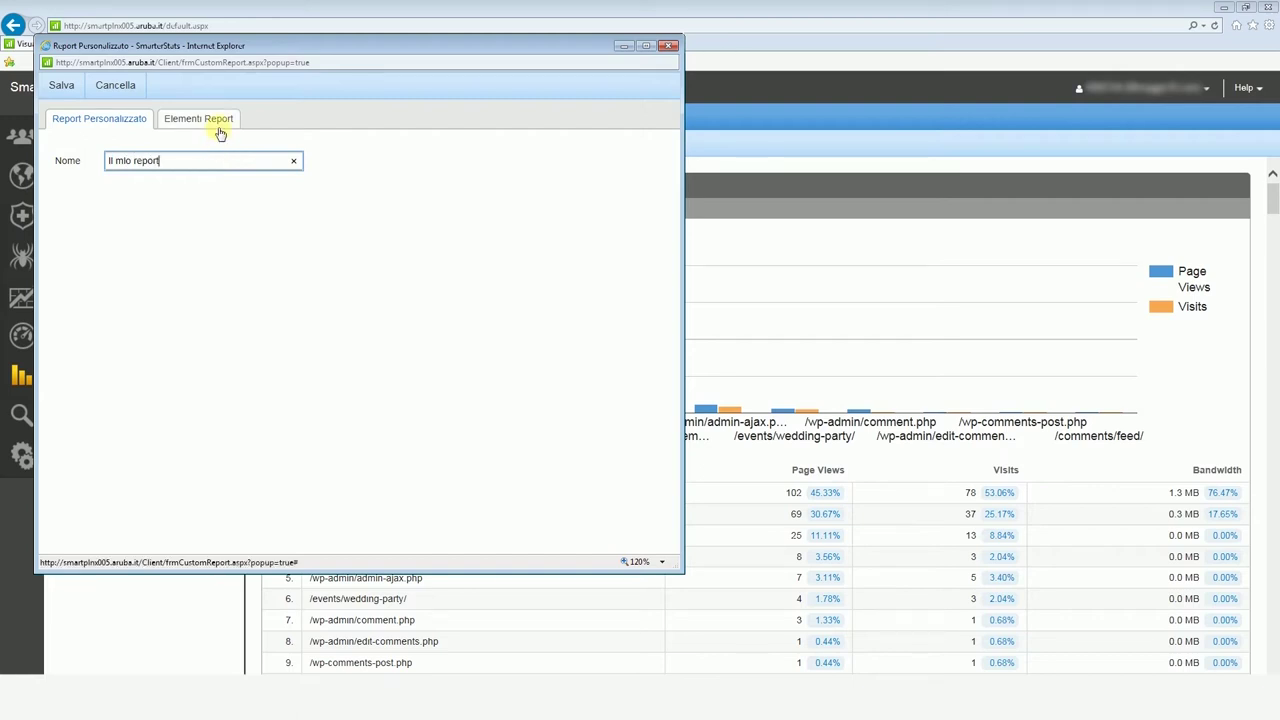
left_click(221, 130)
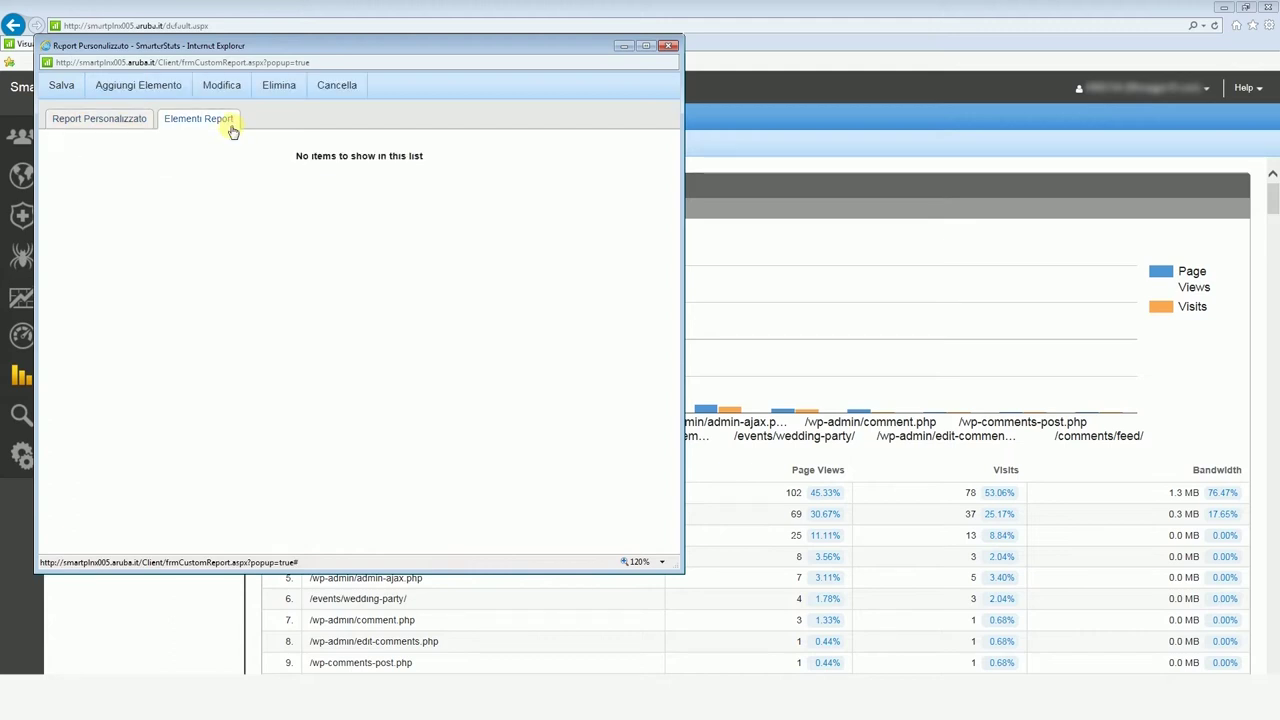
left_click(179, 89)
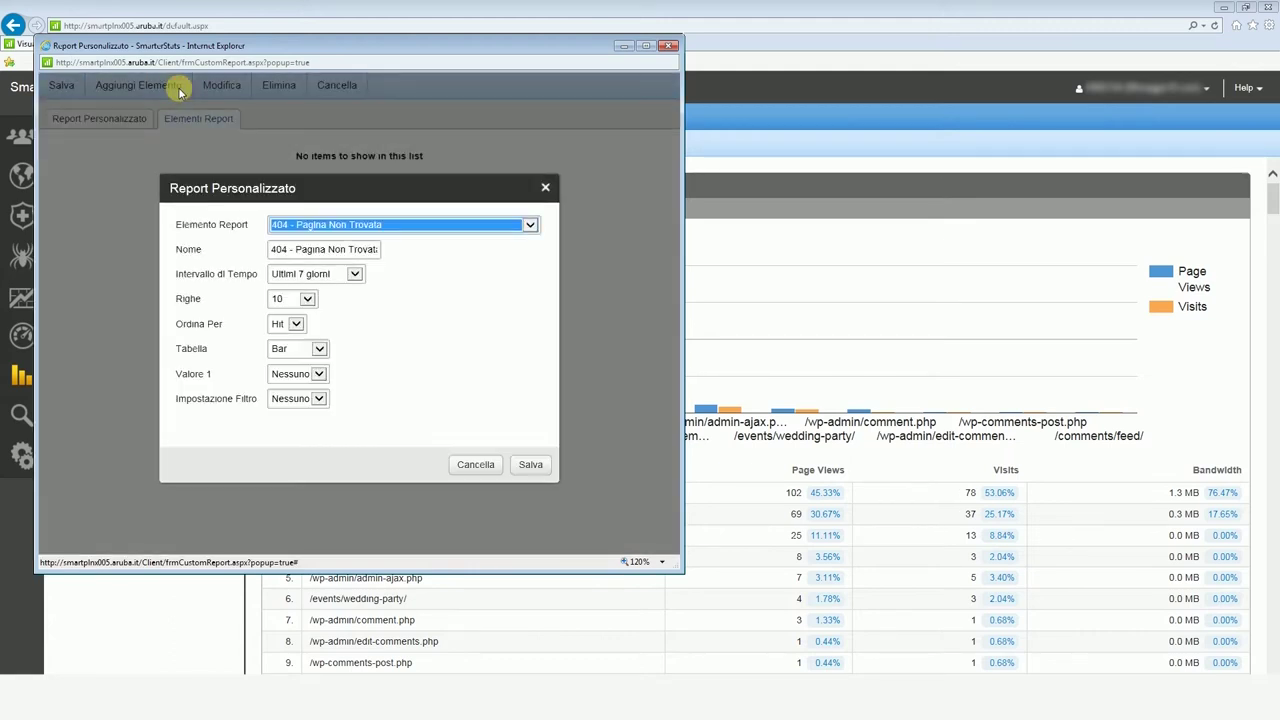
left_click(352, 225)
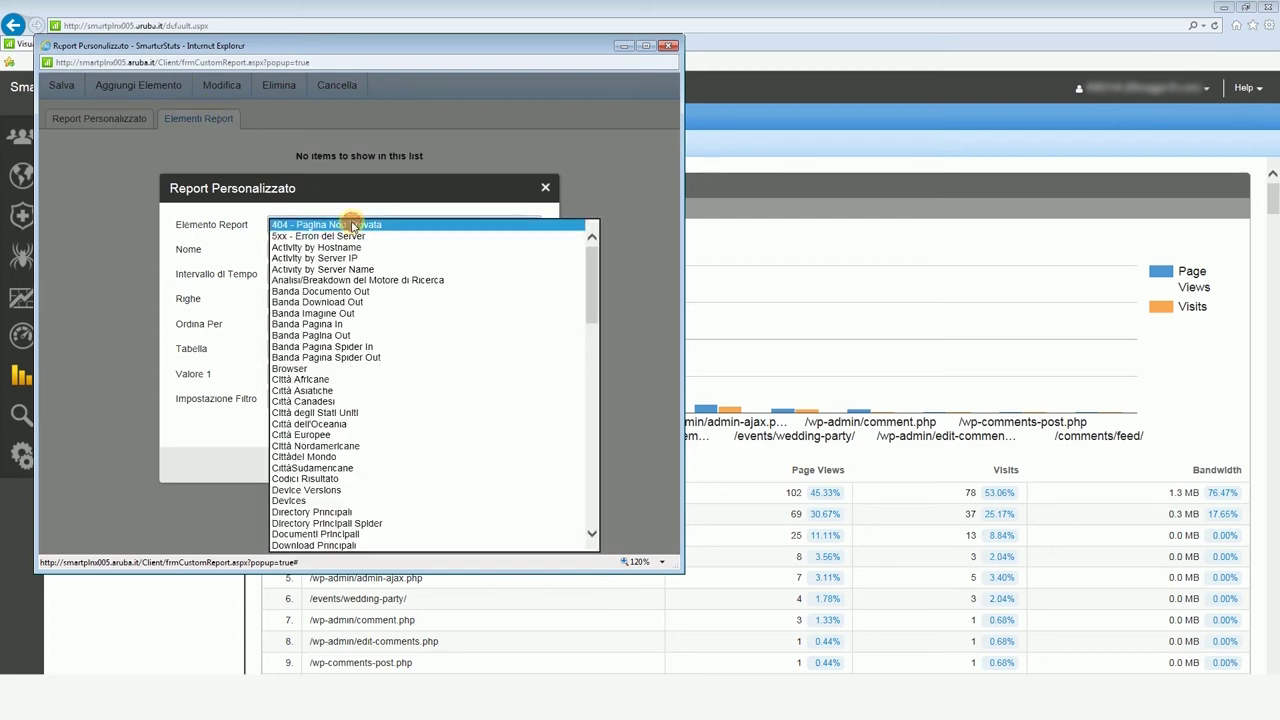
type("in")
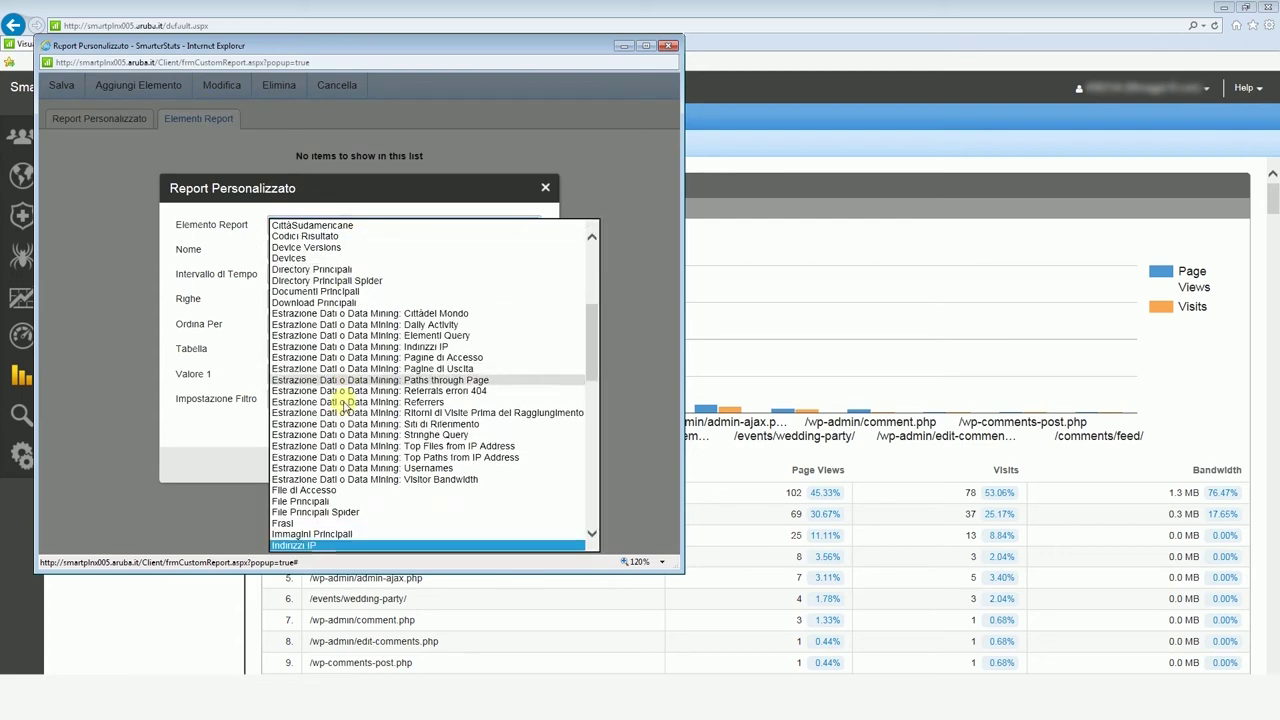
left_click(318, 545)
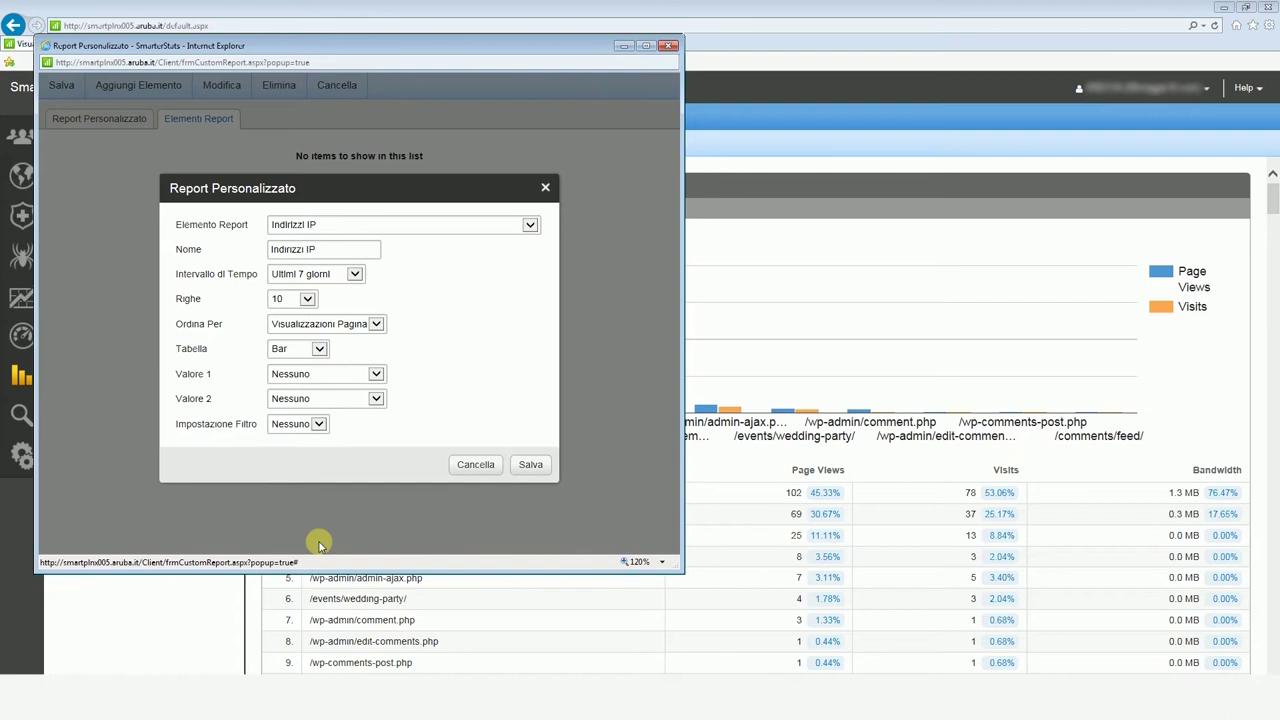
left_click(516, 467)
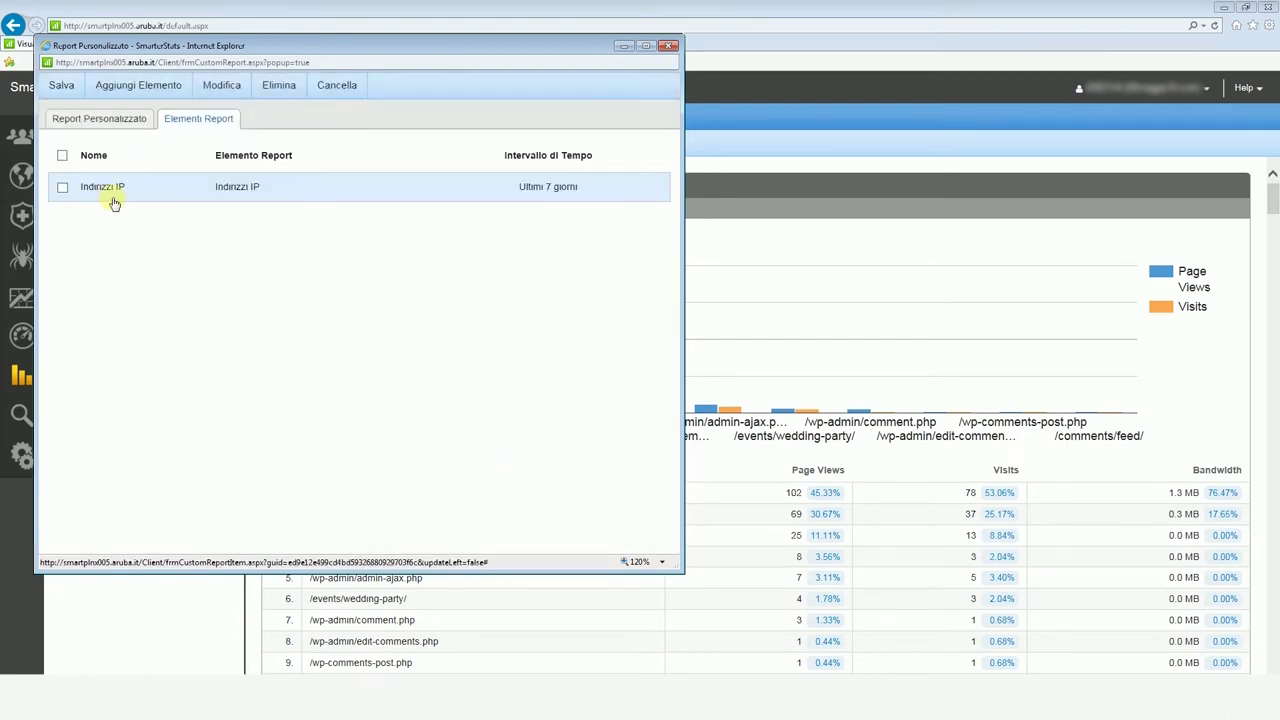
Step: Add a Spider element and save the custom report
left_click(180, 90)
key("s")
left_click(527, 465)
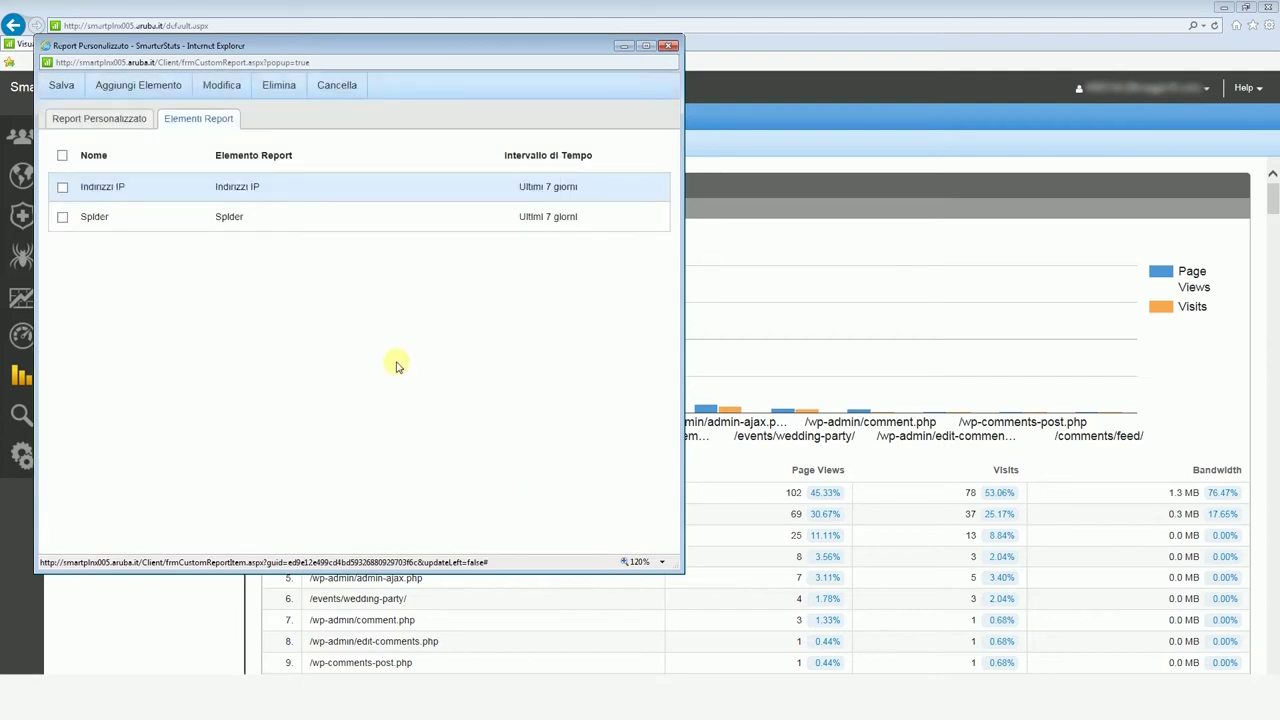
left_click(58, 86)
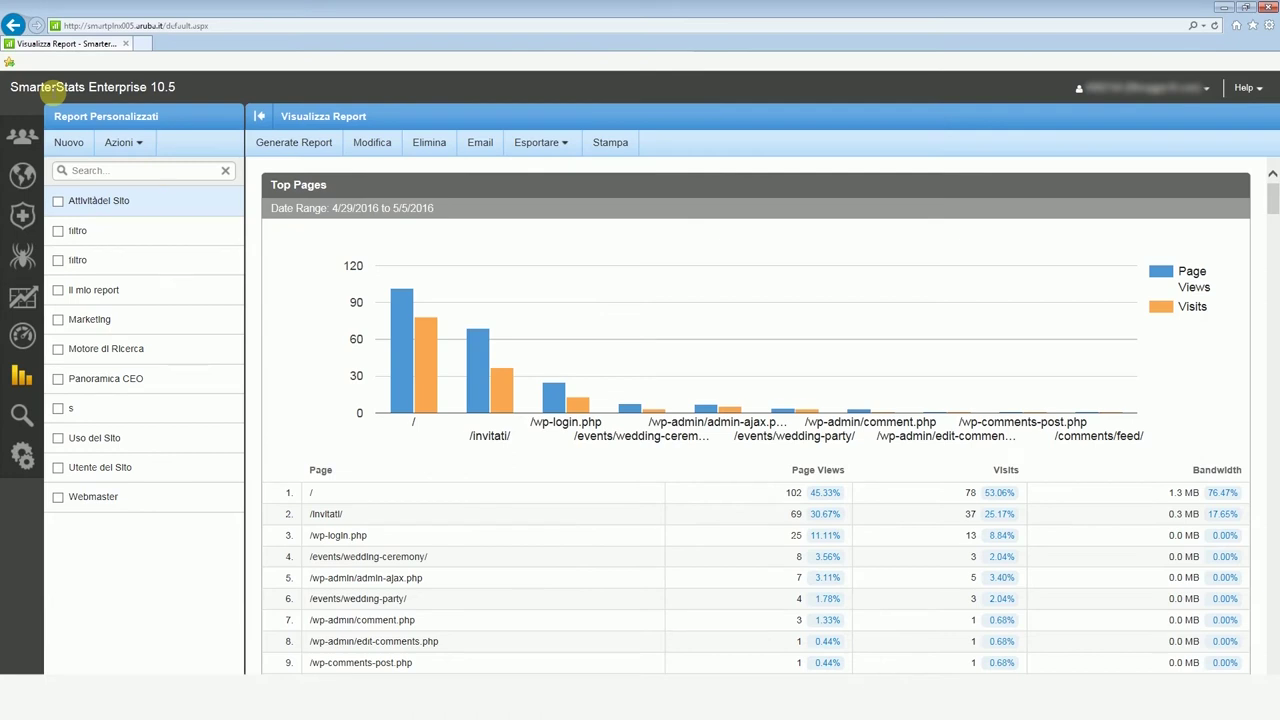
Step: Generate Il mio report and look over its IP address and spider tables
left_click(111, 297)
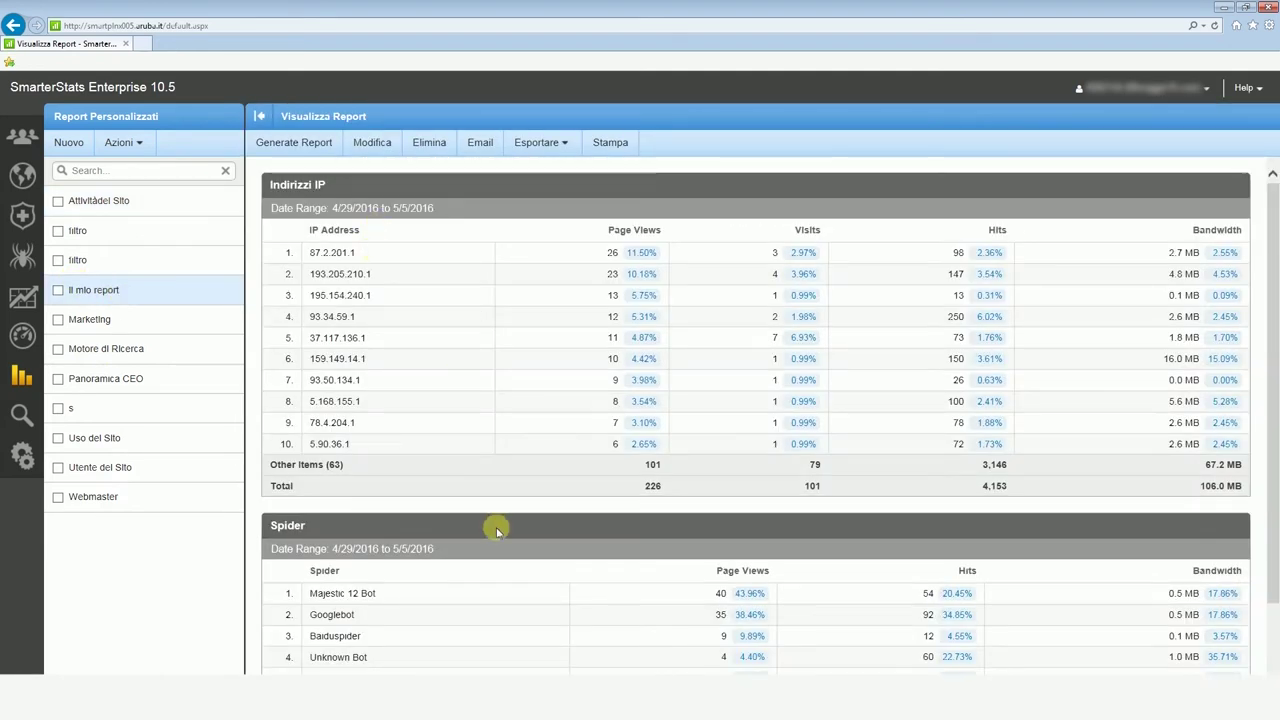
scroll(497, 531, "down", 2)
scroll(499, 530, "up", 2)
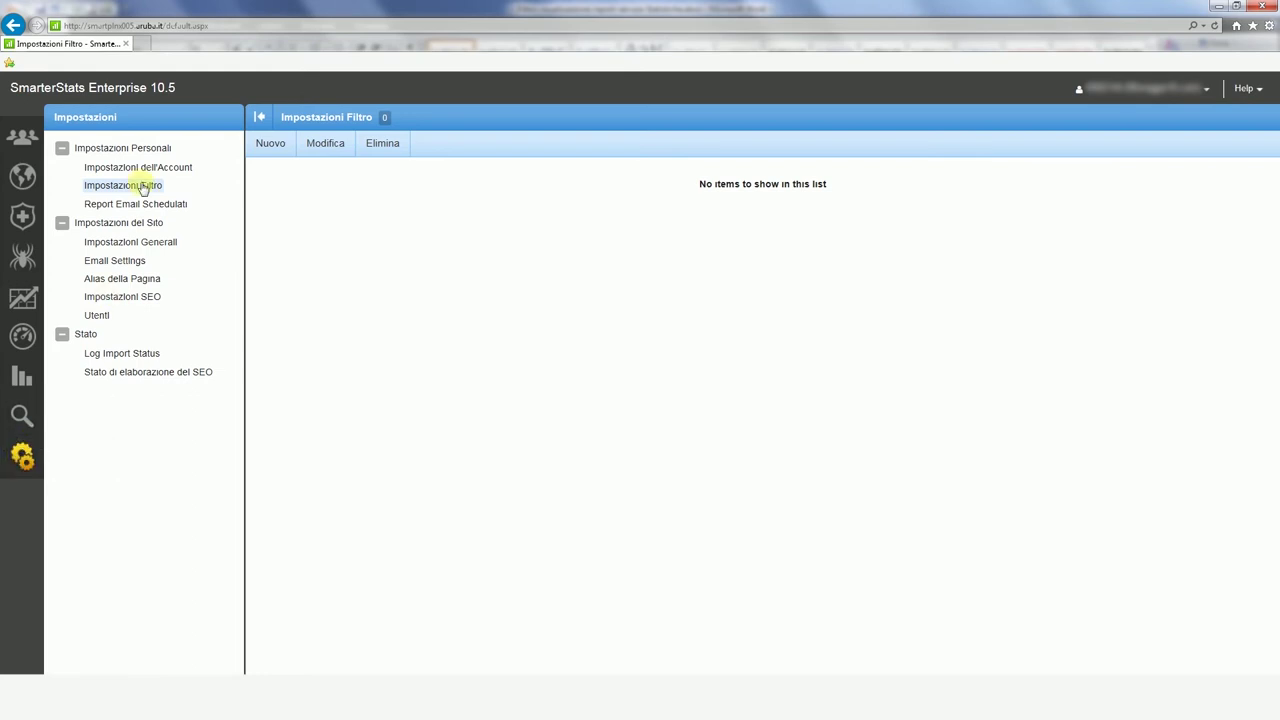
Step: Create filter set 'esclusione nostri ip' excluding 1.1.1.1, 1.2.3.4 and 2.2.2.2
left_click(263, 150)
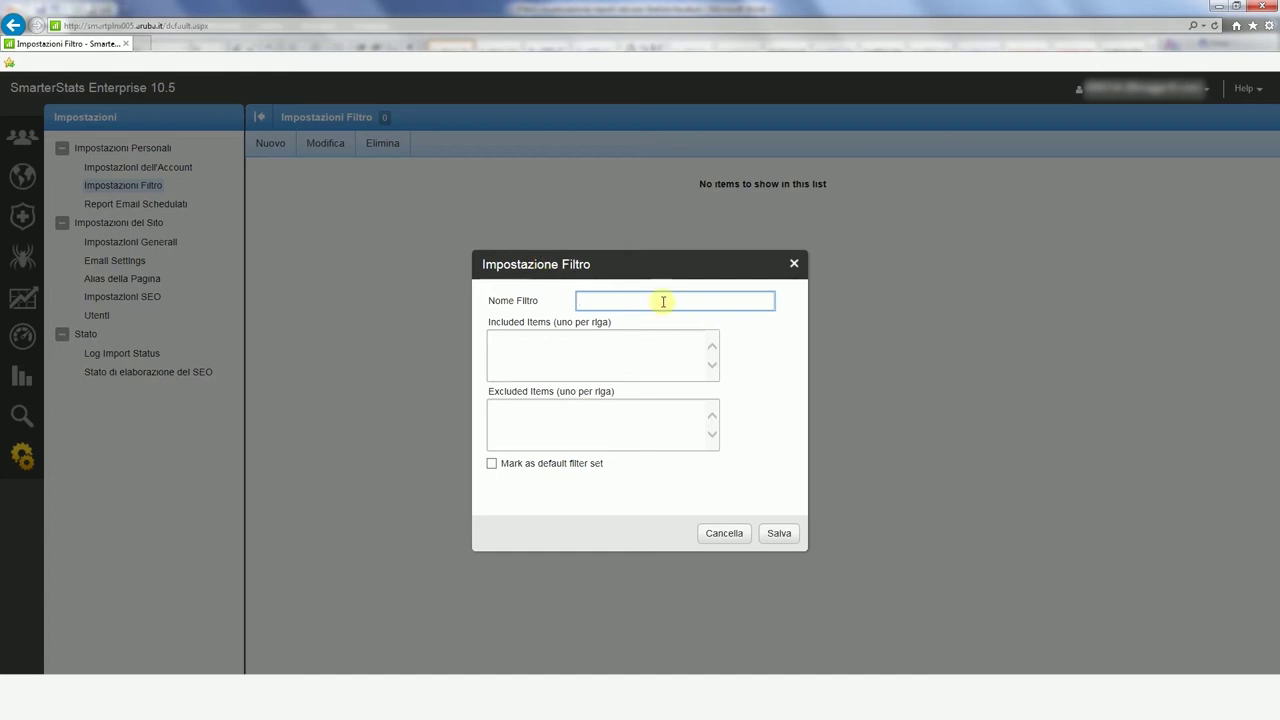
type("esclusione nostri ip")
left_click(609, 369)
left_click(594, 416)
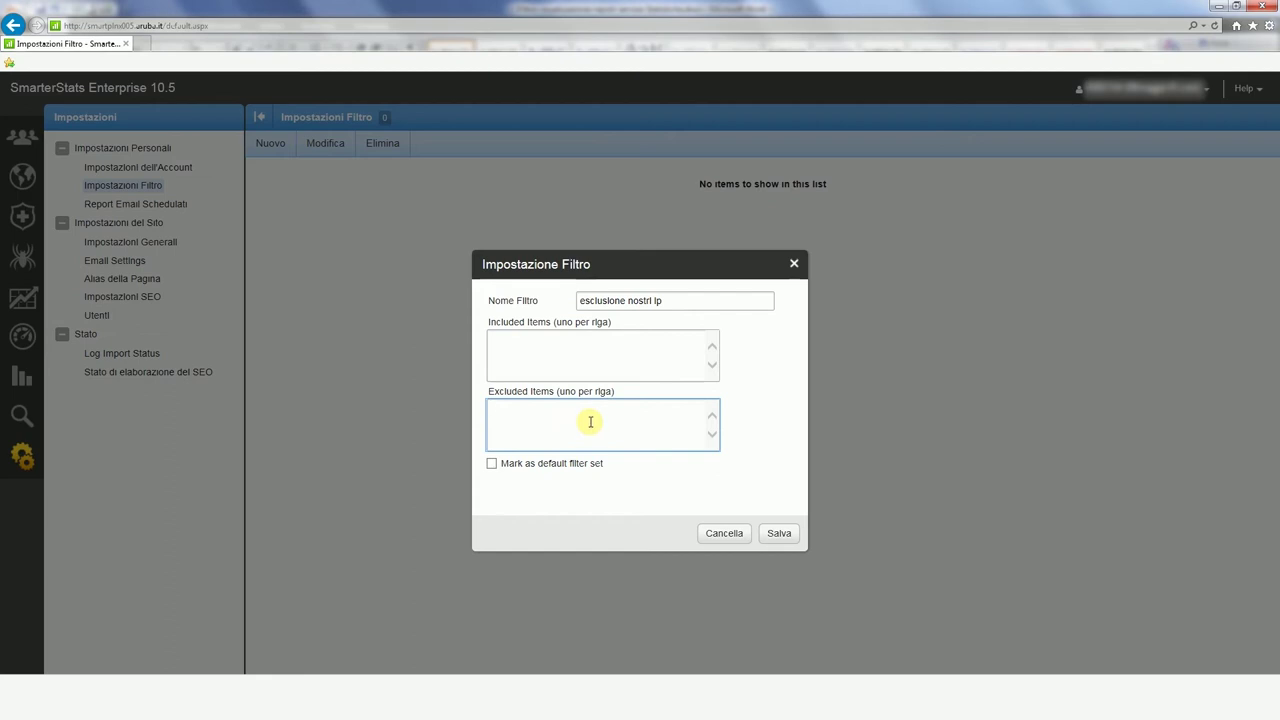
type("1.1.1.1")
key("Return")
type("1.2.3.4")
key("Return")
type("2.2.2.2")
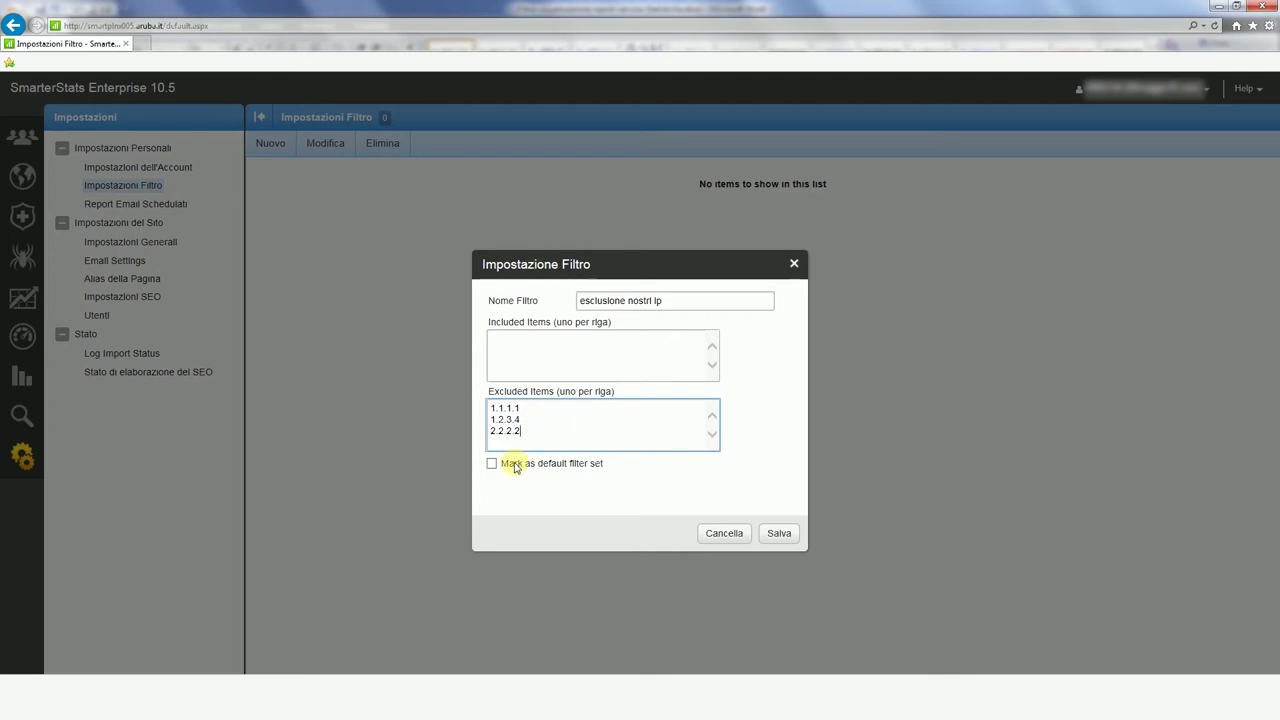
left_click(779, 532)
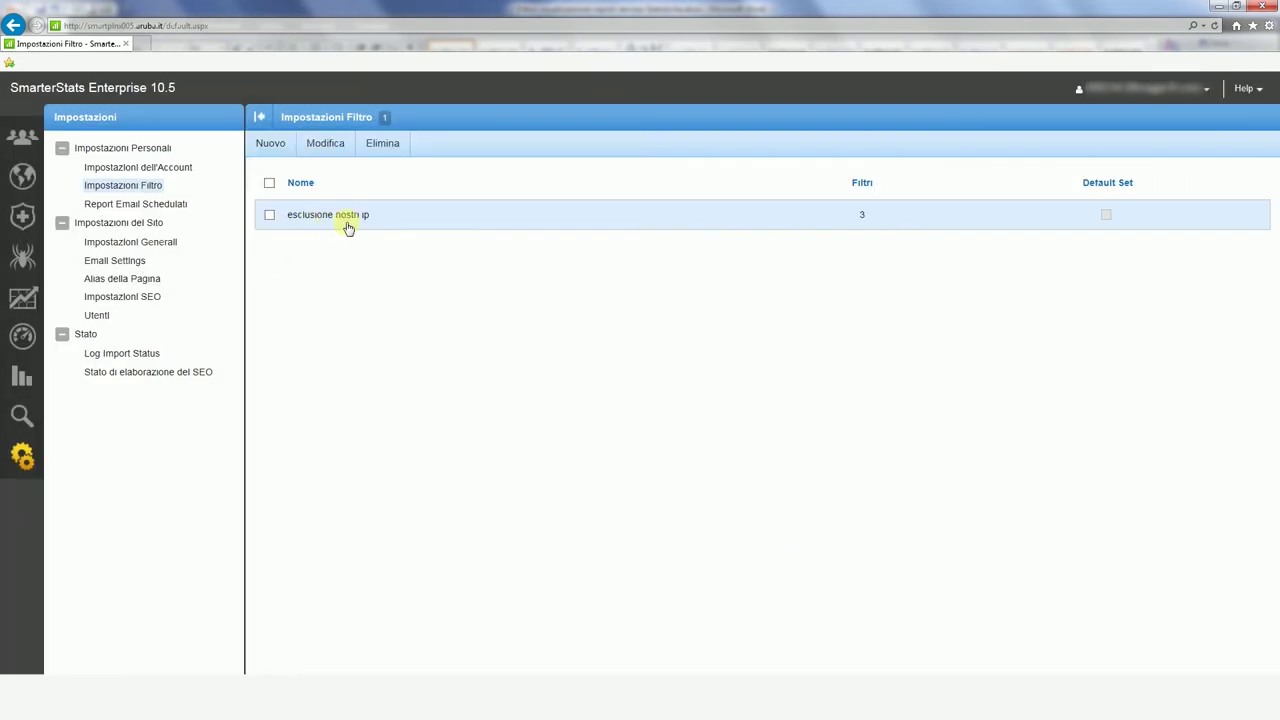
Step: Add 2.3.4.5 to the filter's excluded addresses, save, and return to custom reports
left_click(269, 214)
left_click(332, 148)
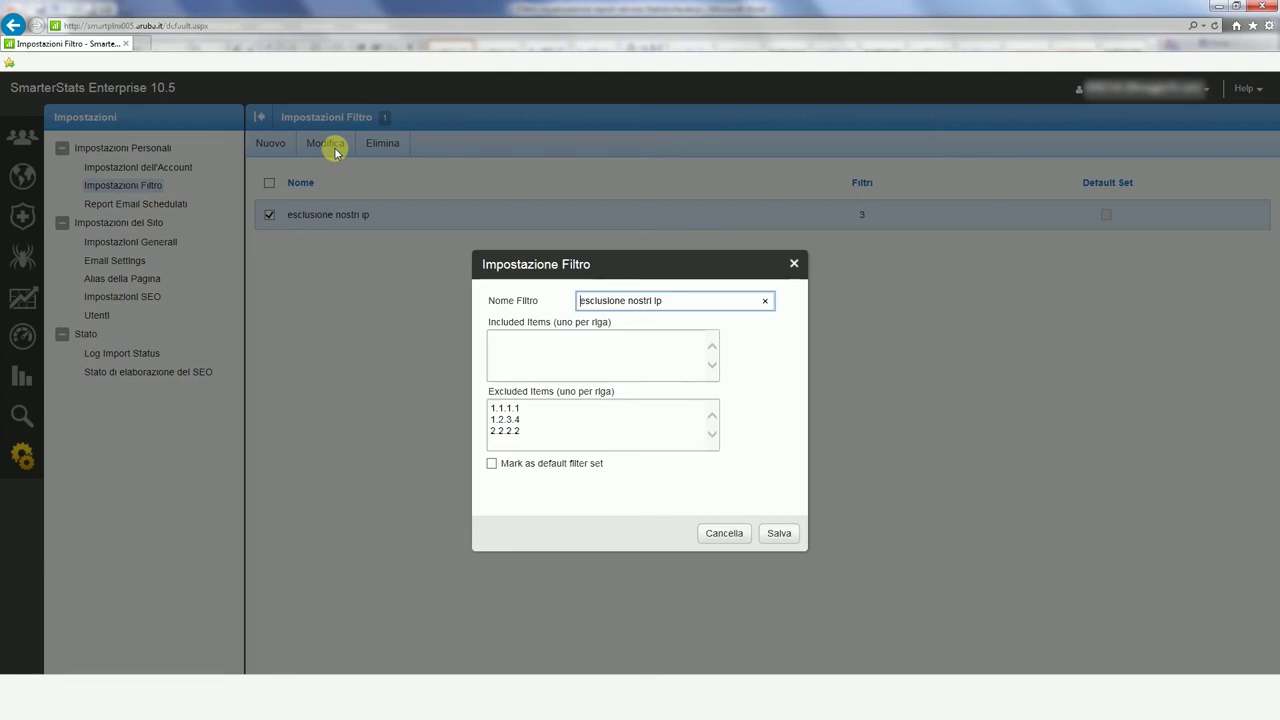
left_click(542, 428)
key("Return")
type("2.3.4.5")
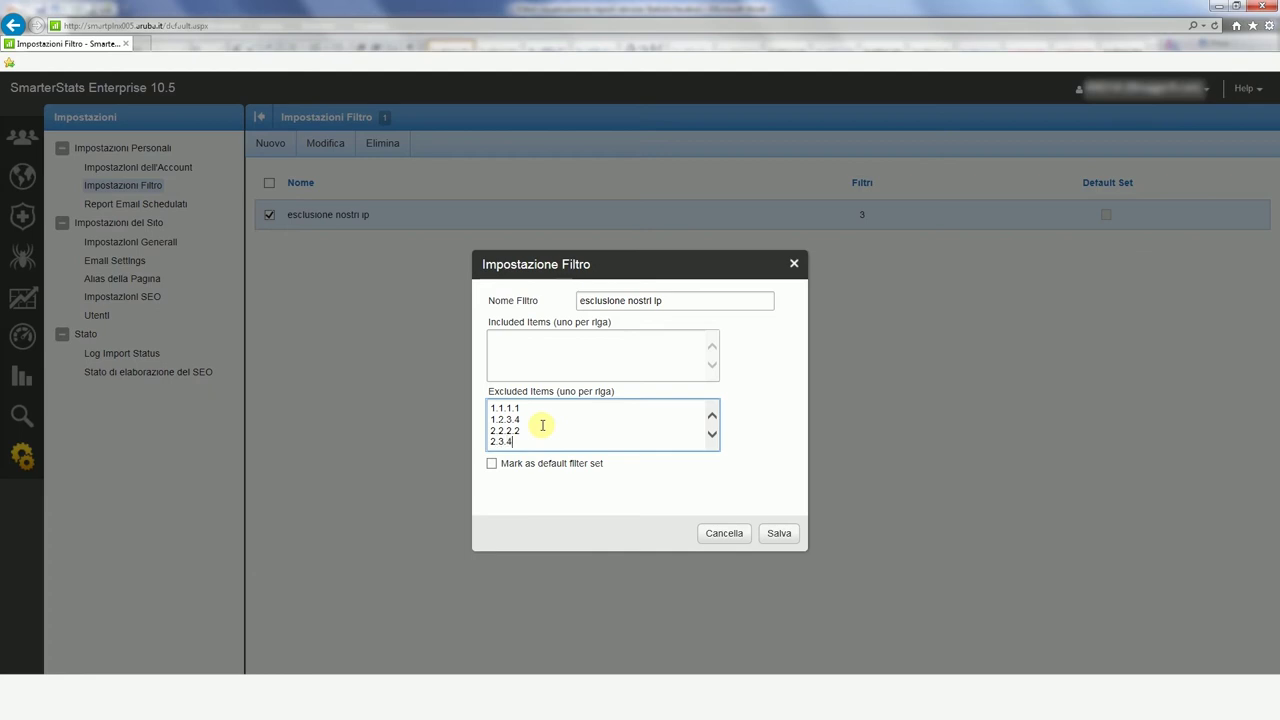
left_click(779, 533)
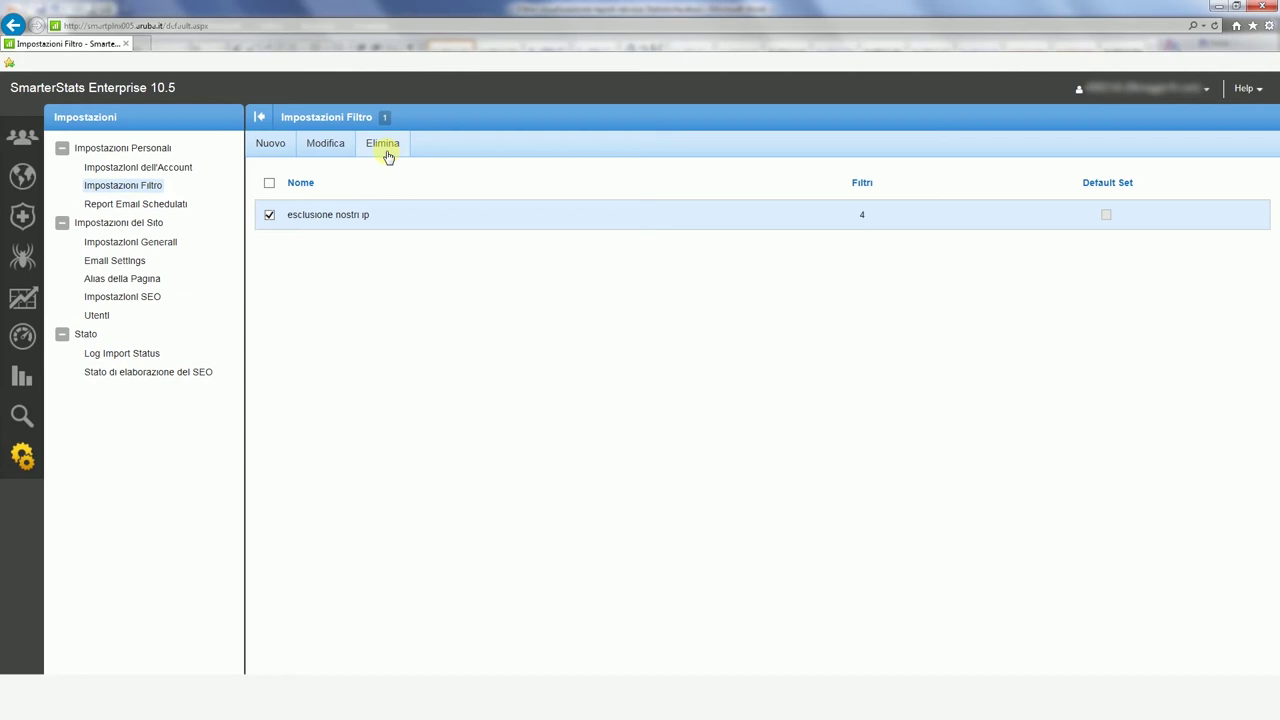
left_click(19, 380)
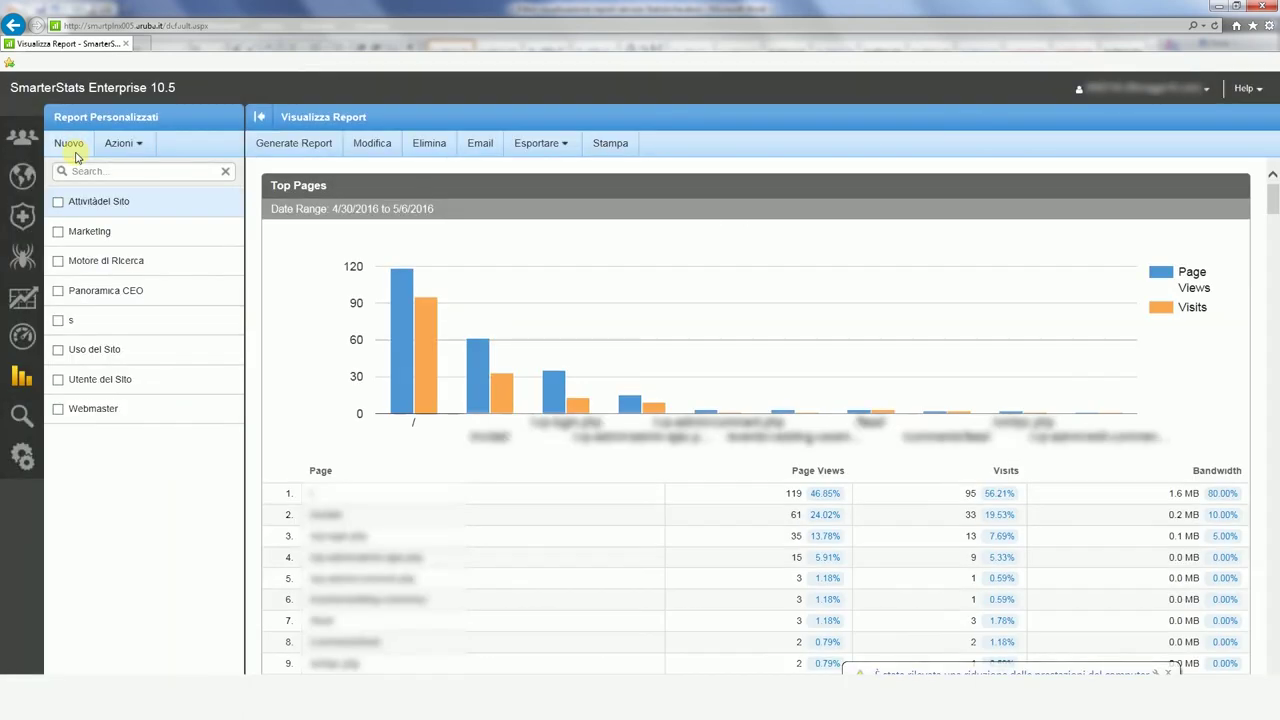
Step: Start a new custom report named 'report esclusione'
left_click(69, 143)
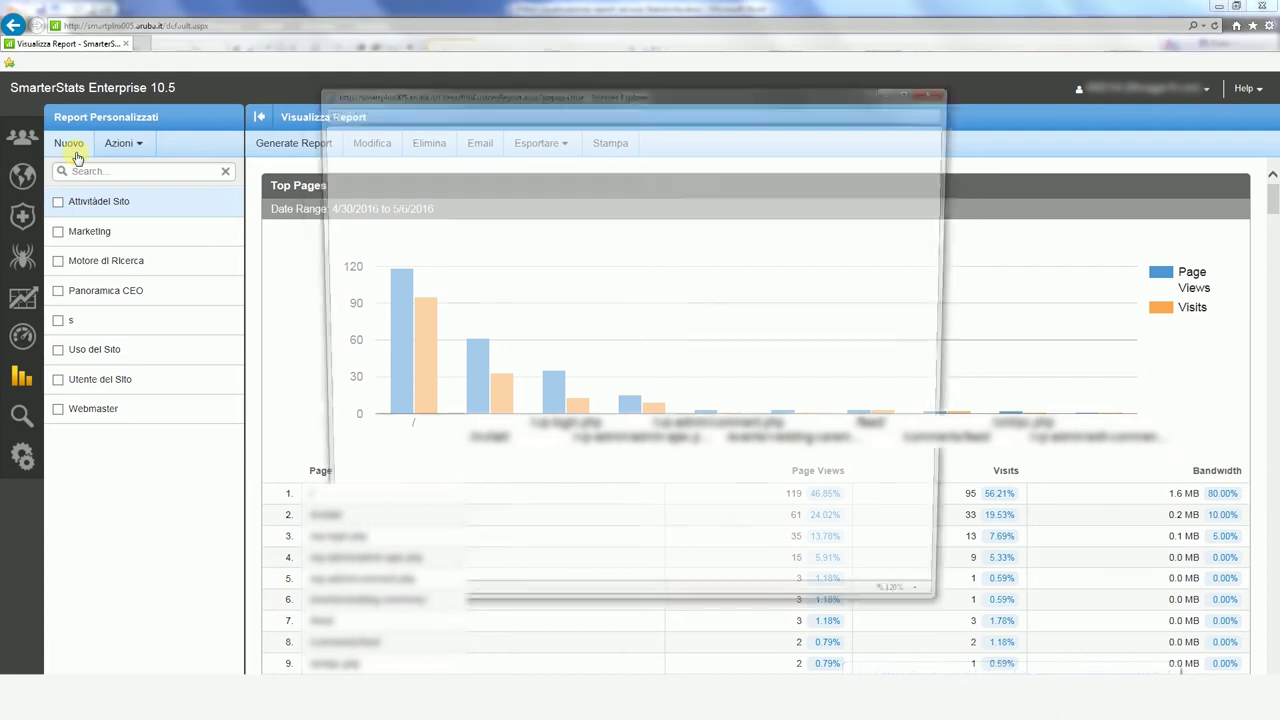
left_click(425, 207)
type("repo")
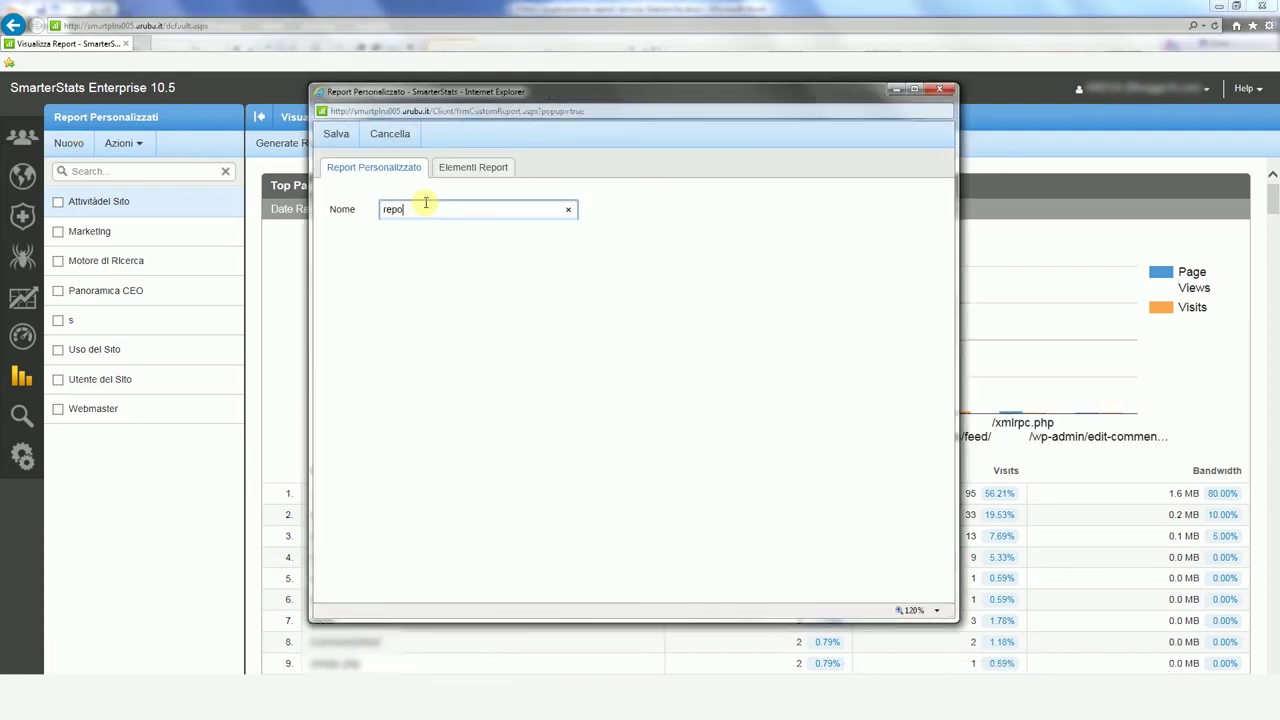
type("rt esclusione")
left_click(471, 172)
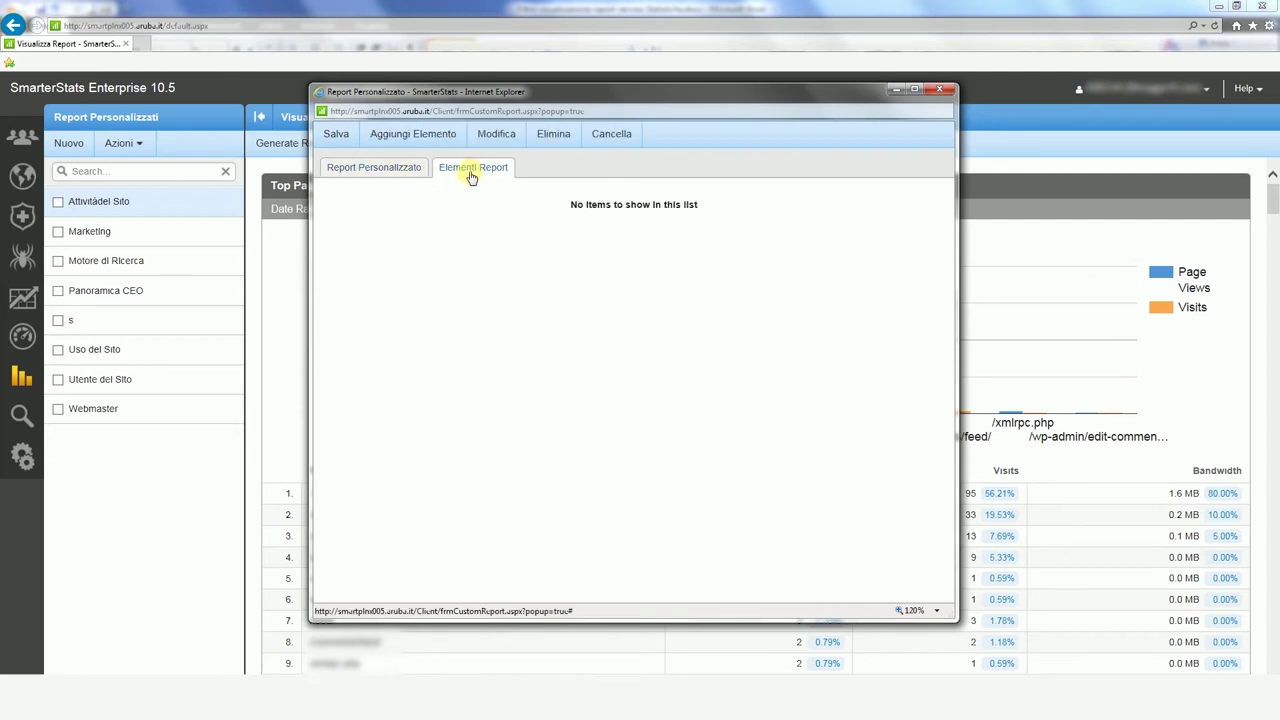
Step: Add an Indirizzi IP element filtered by 'esclusione nostri ip', save the report and generate it
left_click(437, 145)
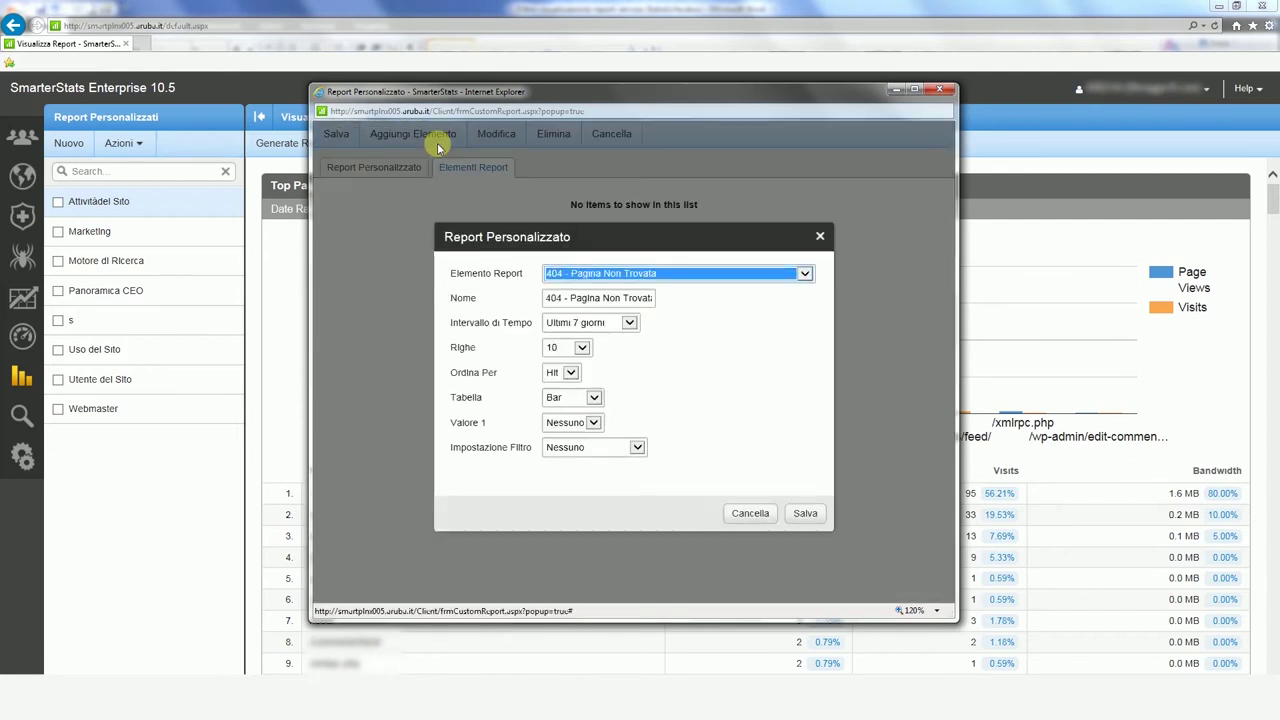
key("i")
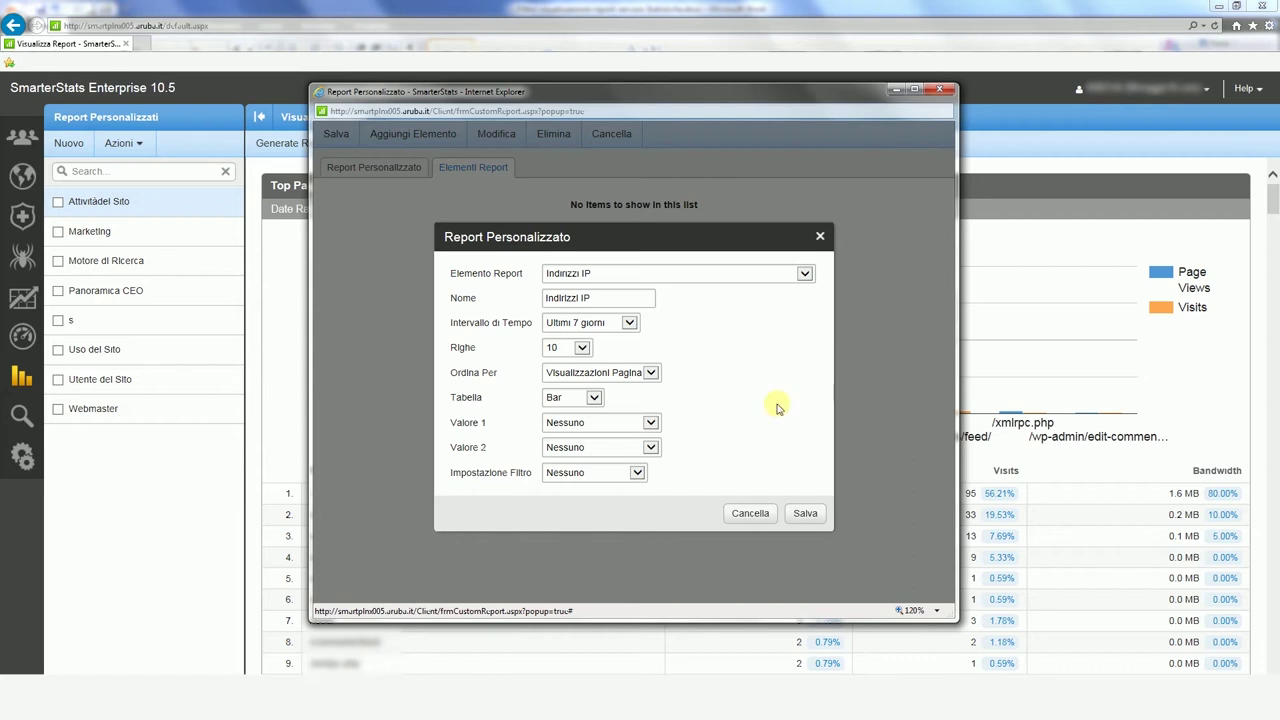
left_click(636, 474)
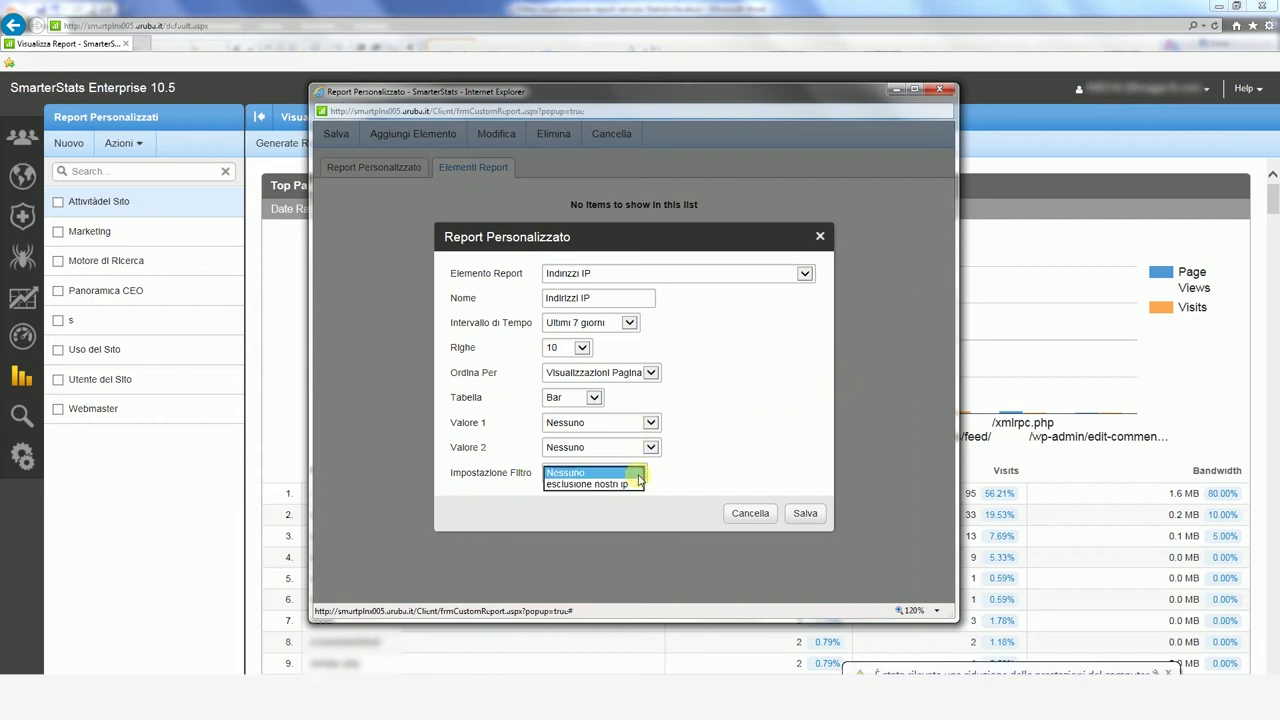
left_click(623, 485)
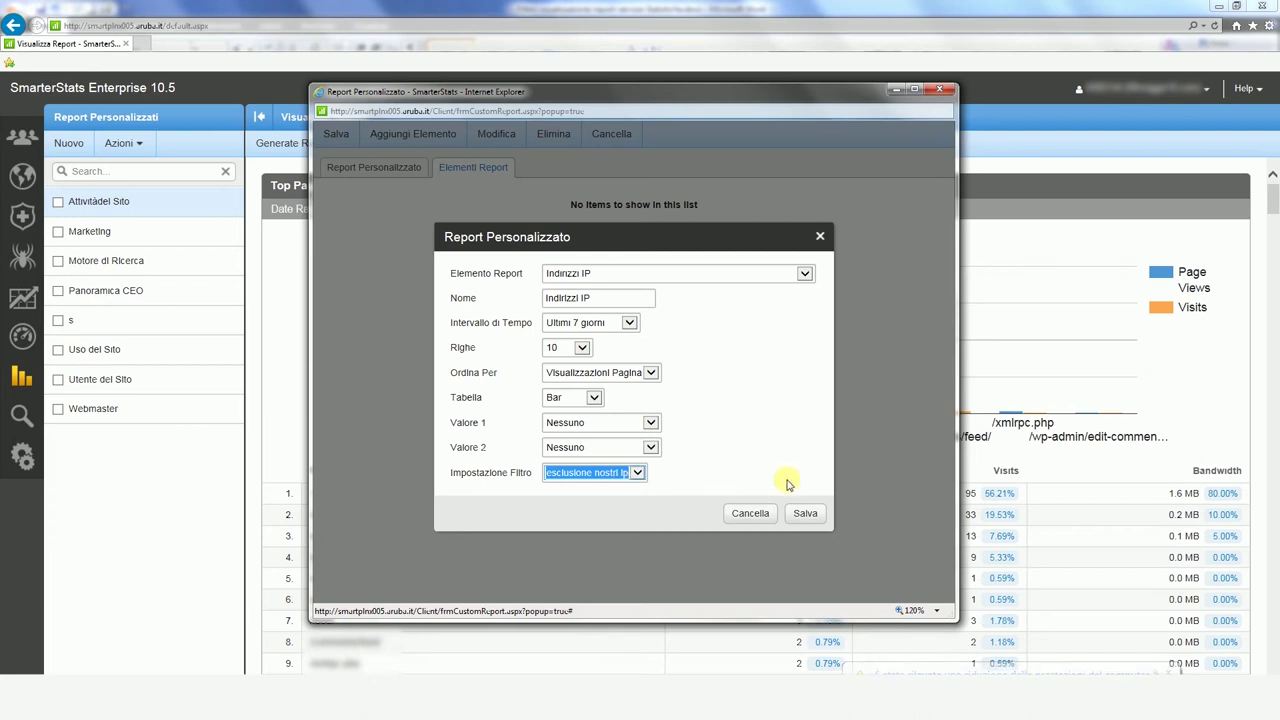
left_click(803, 514)
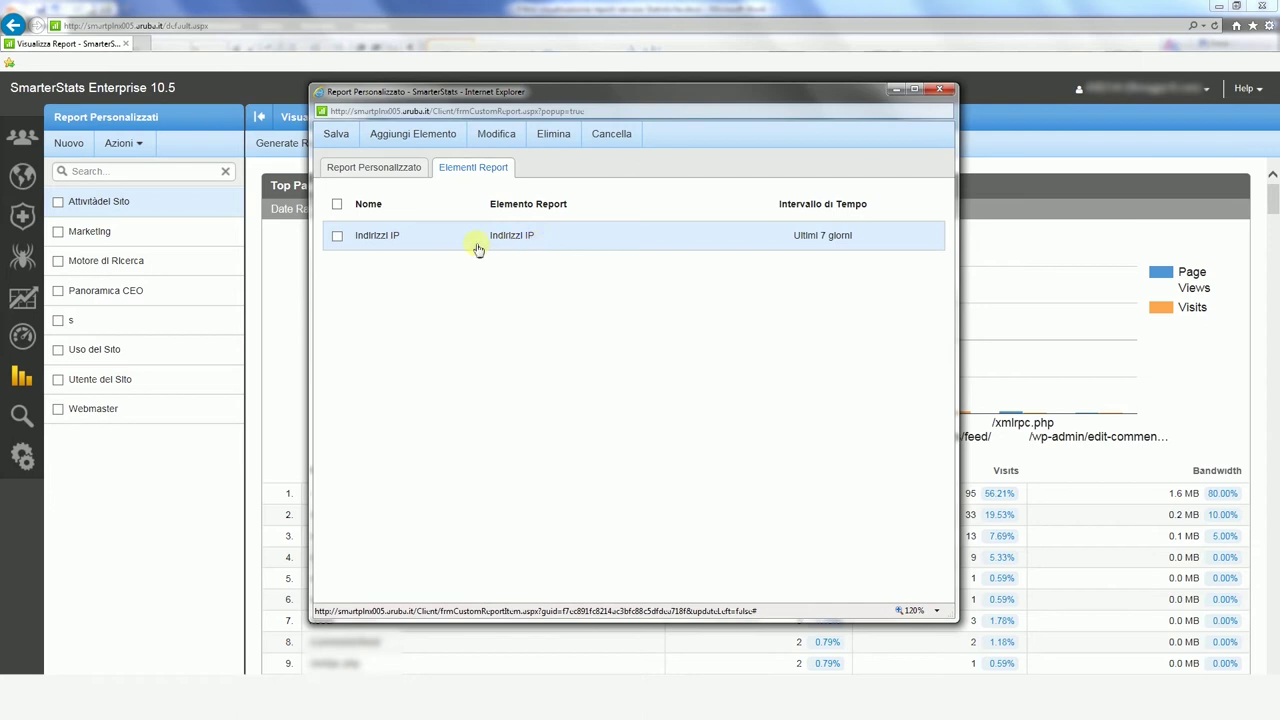
left_click(336, 136)
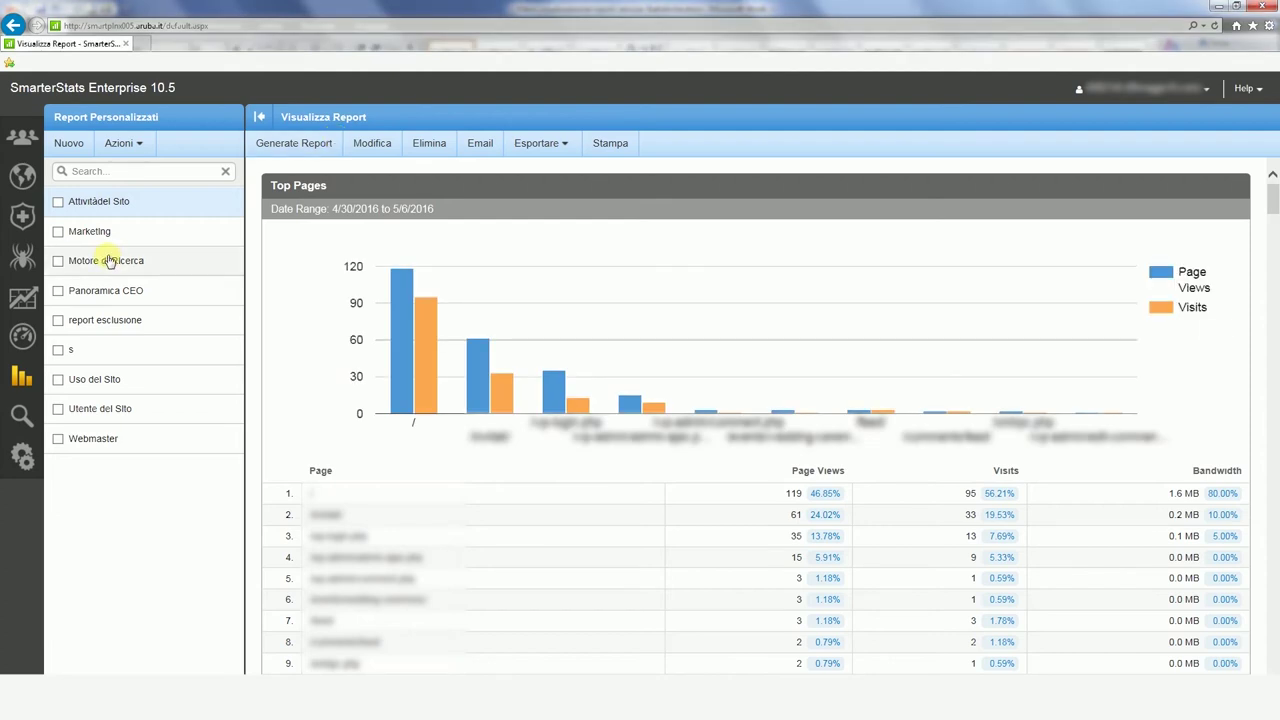
left_click(119, 322)
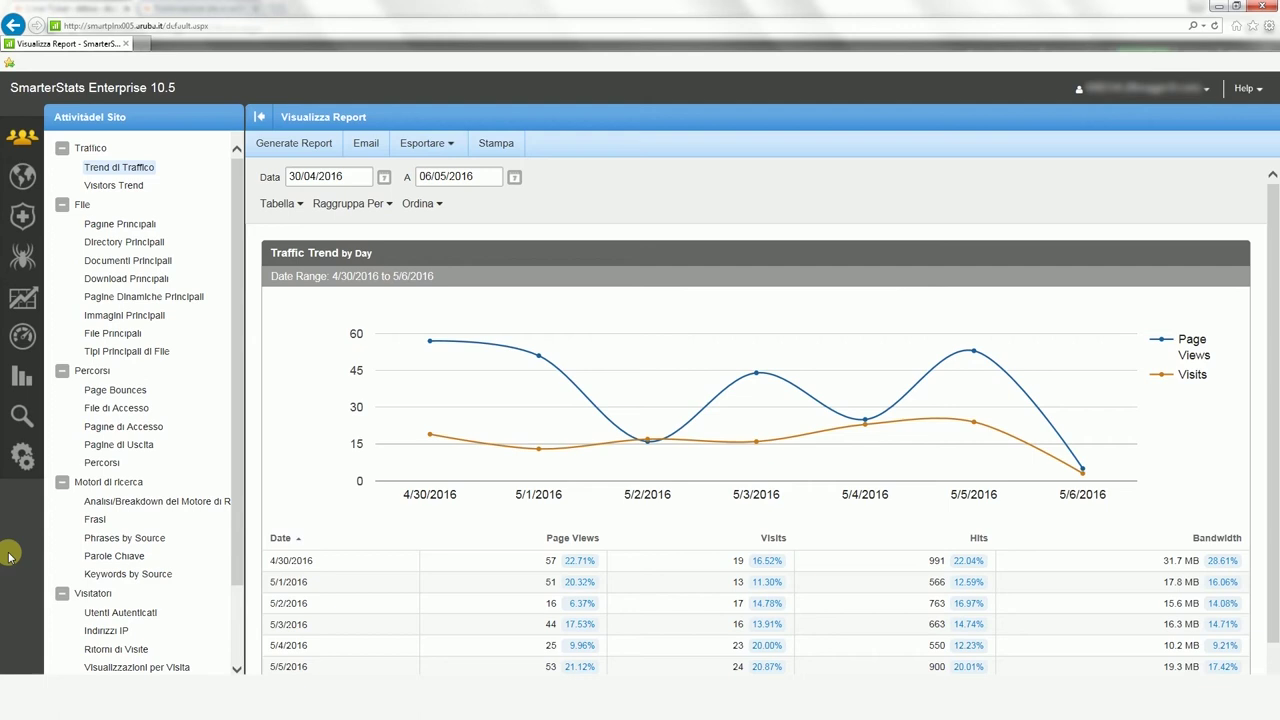
Step: Keep the account's default report options at Ultimi 7 giorni and 10 rows
left_click(24, 466)
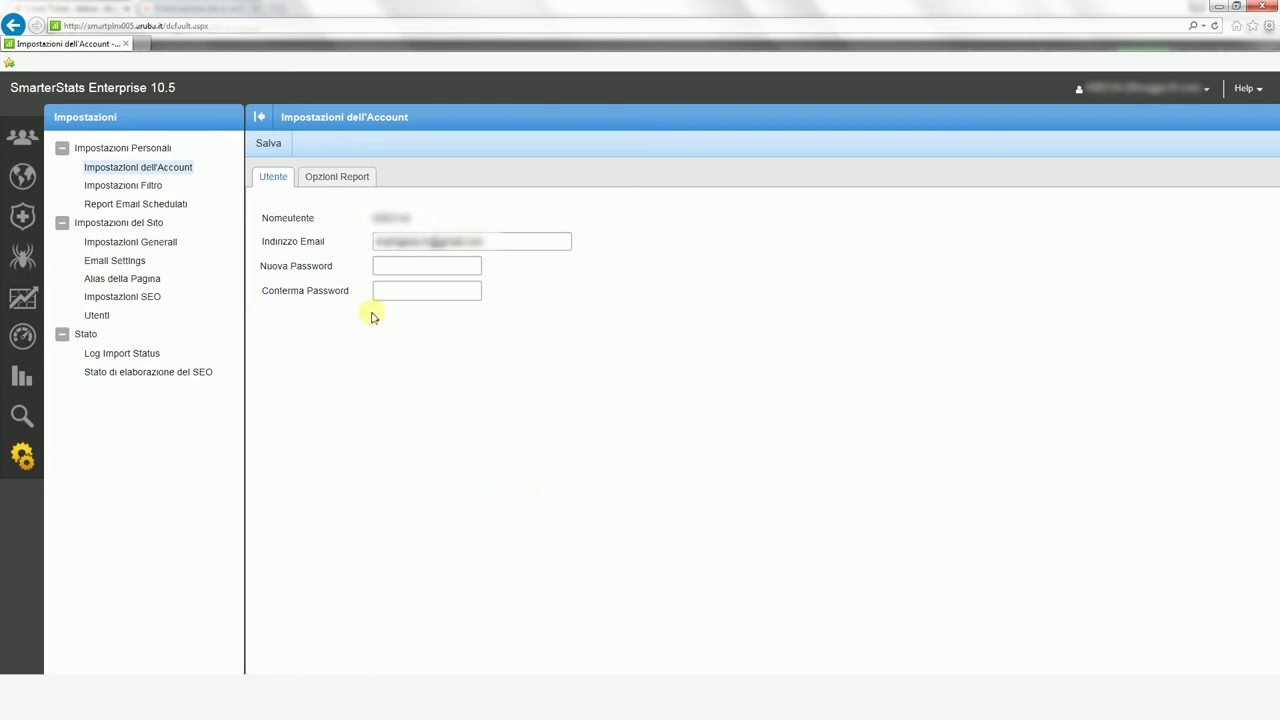
left_click(360, 187)
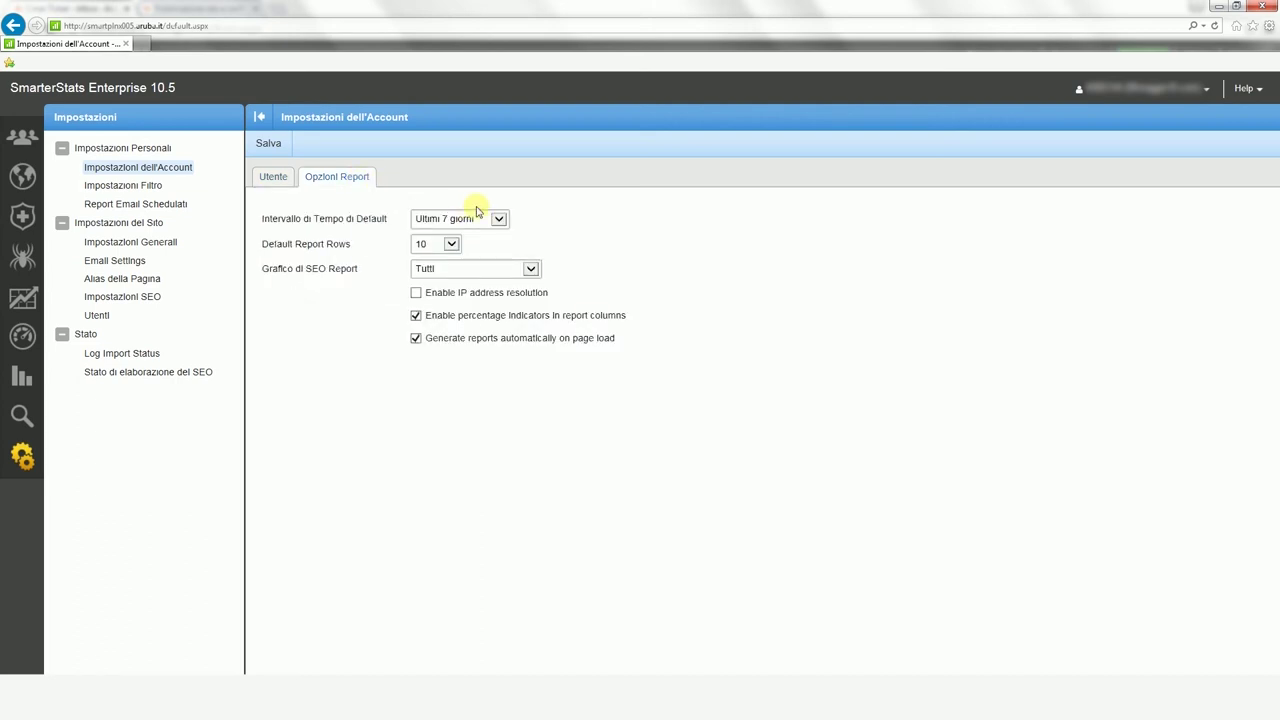
left_click(490, 216)
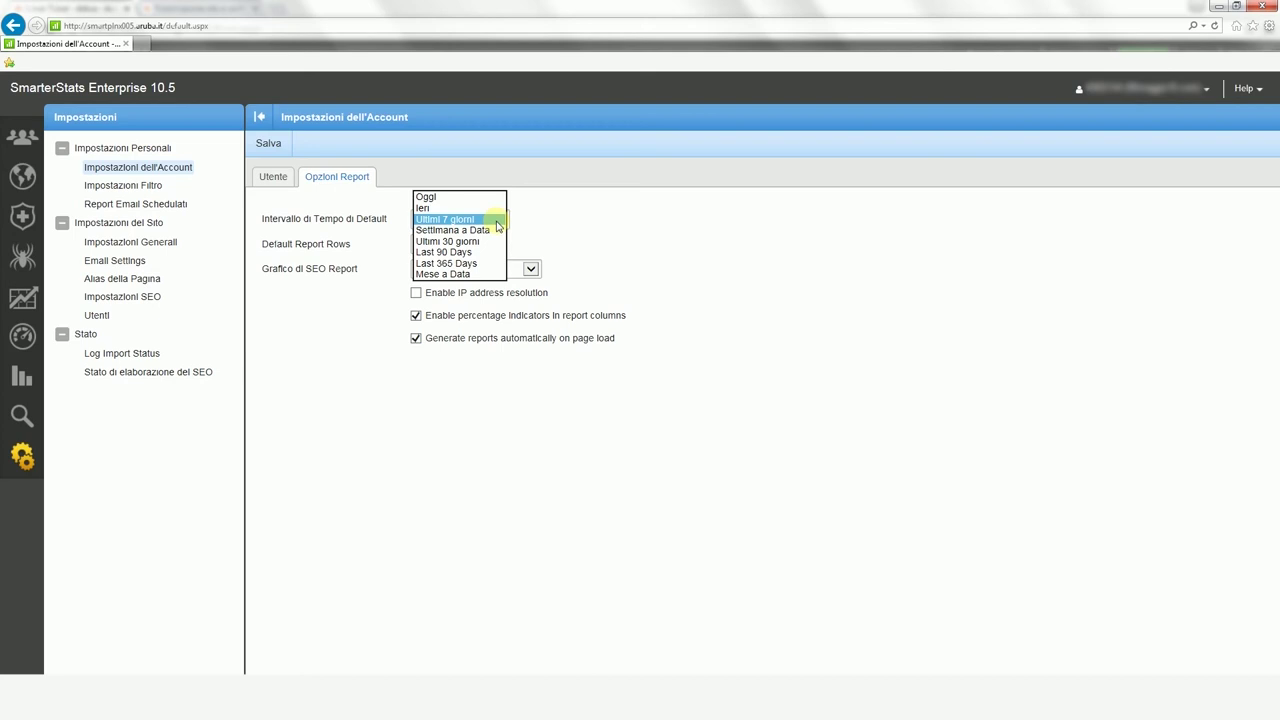
left_click(497, 219)
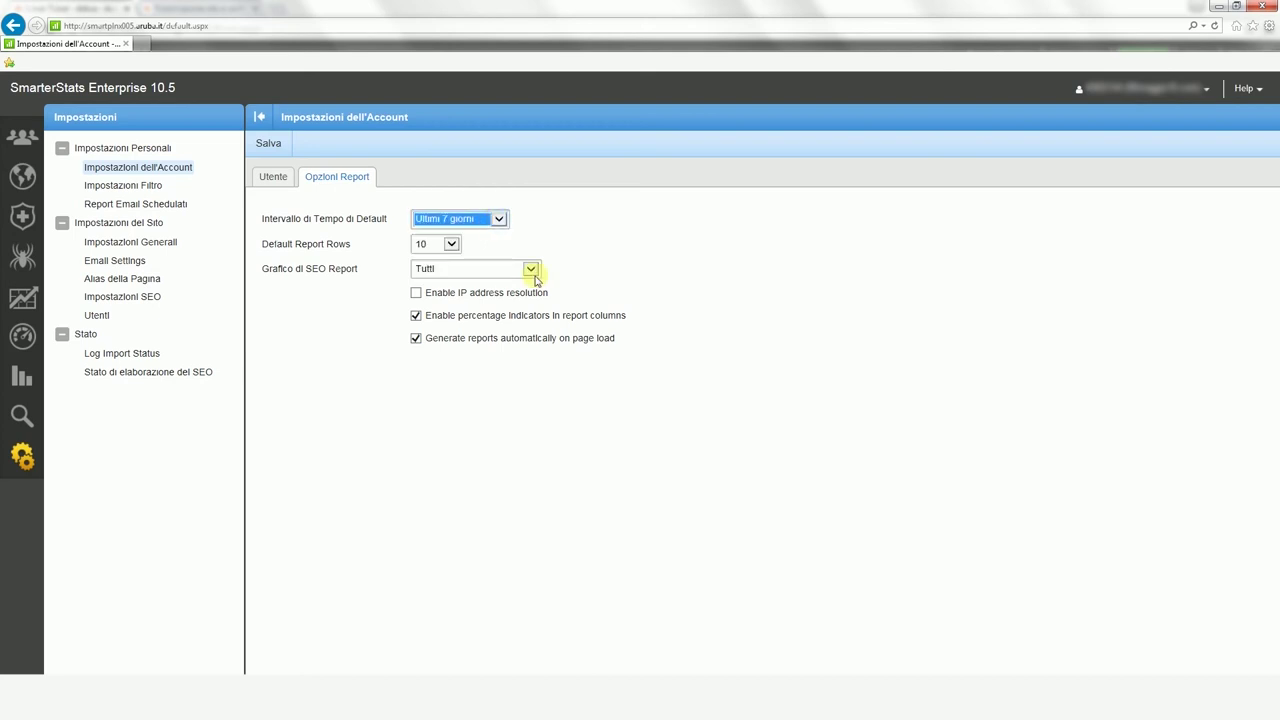
left_click(452, 245)
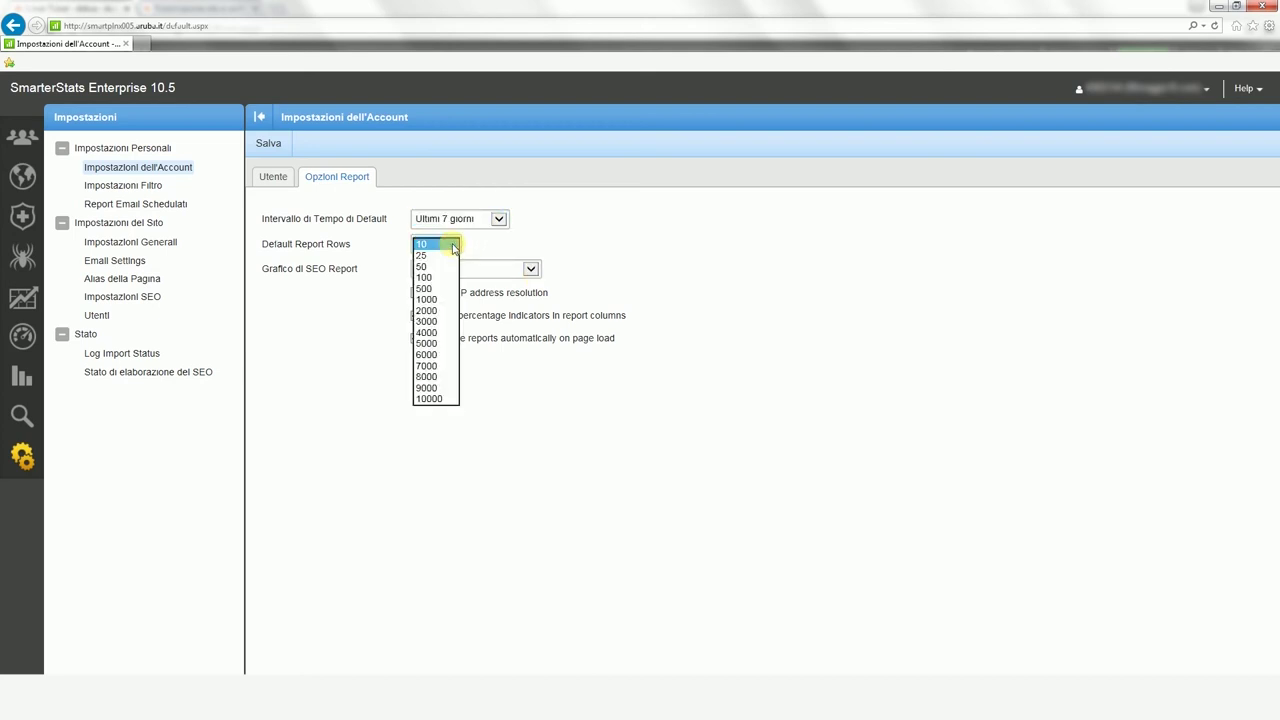
left_click(452, 245)
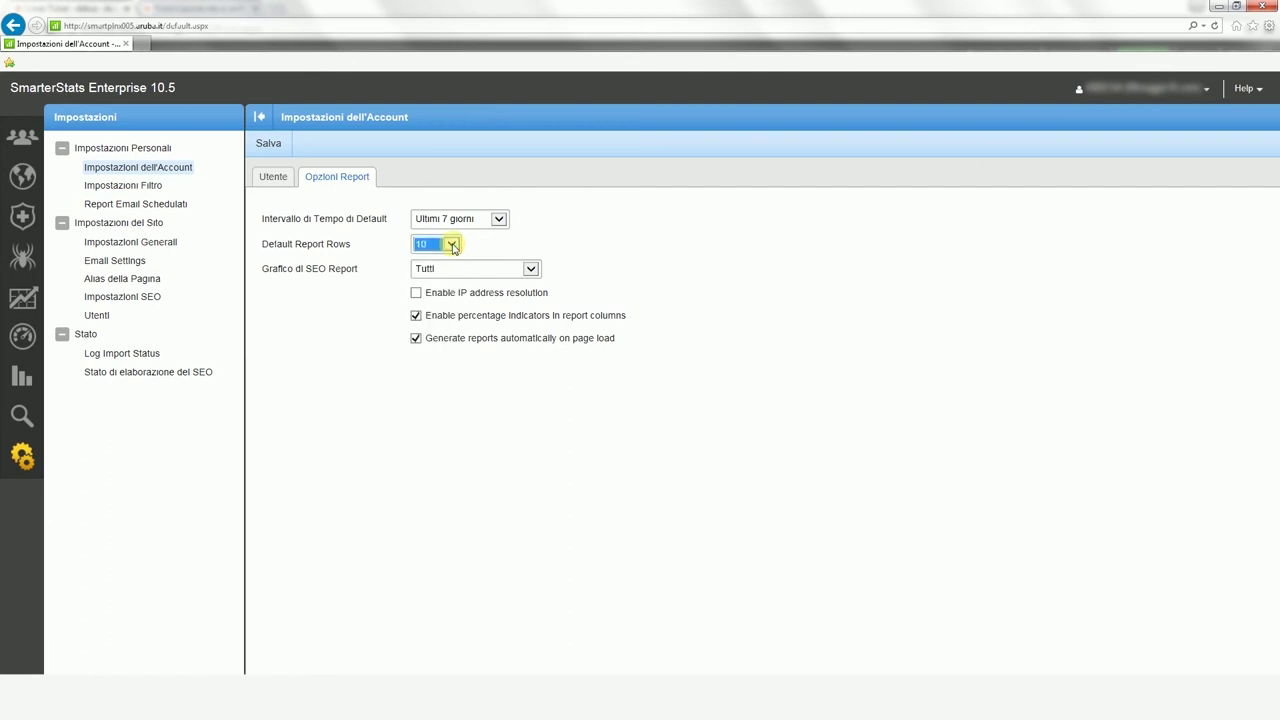
left_click(161, 189)
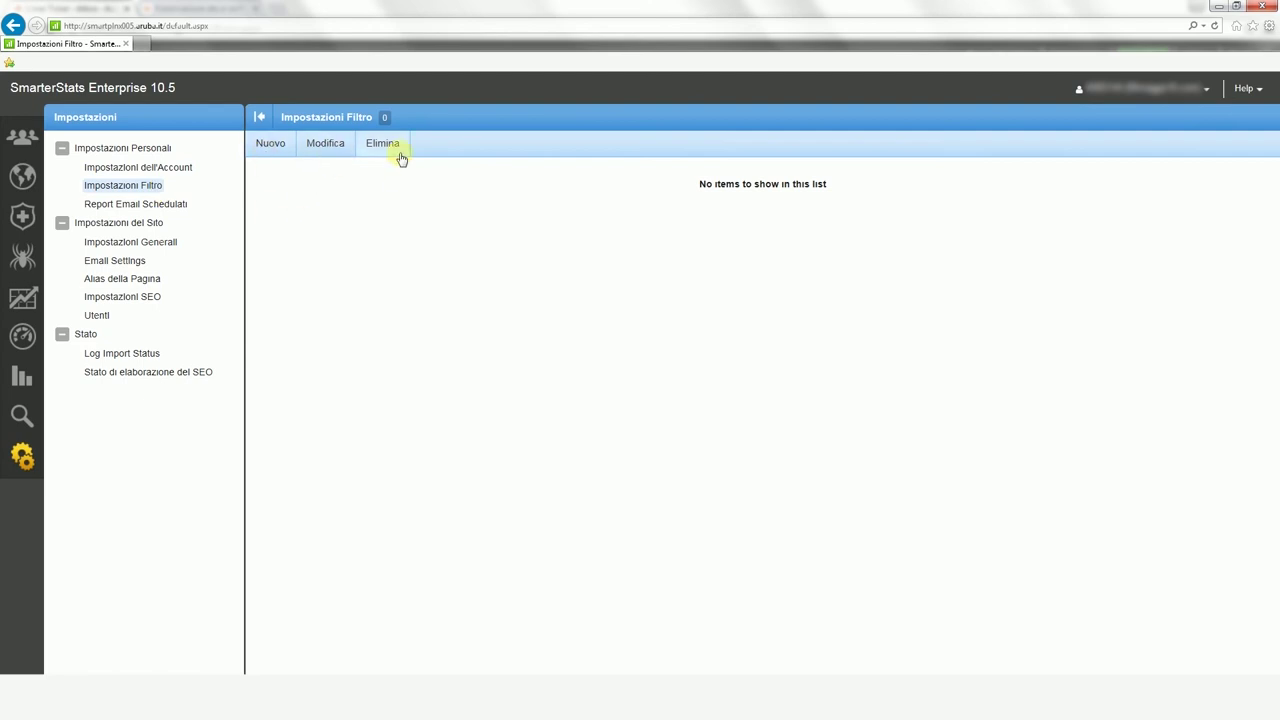
Step: Start a new scheduled email report sending Motore di Ricerca weekly (Settimanalmente)
left_click(172, 206)
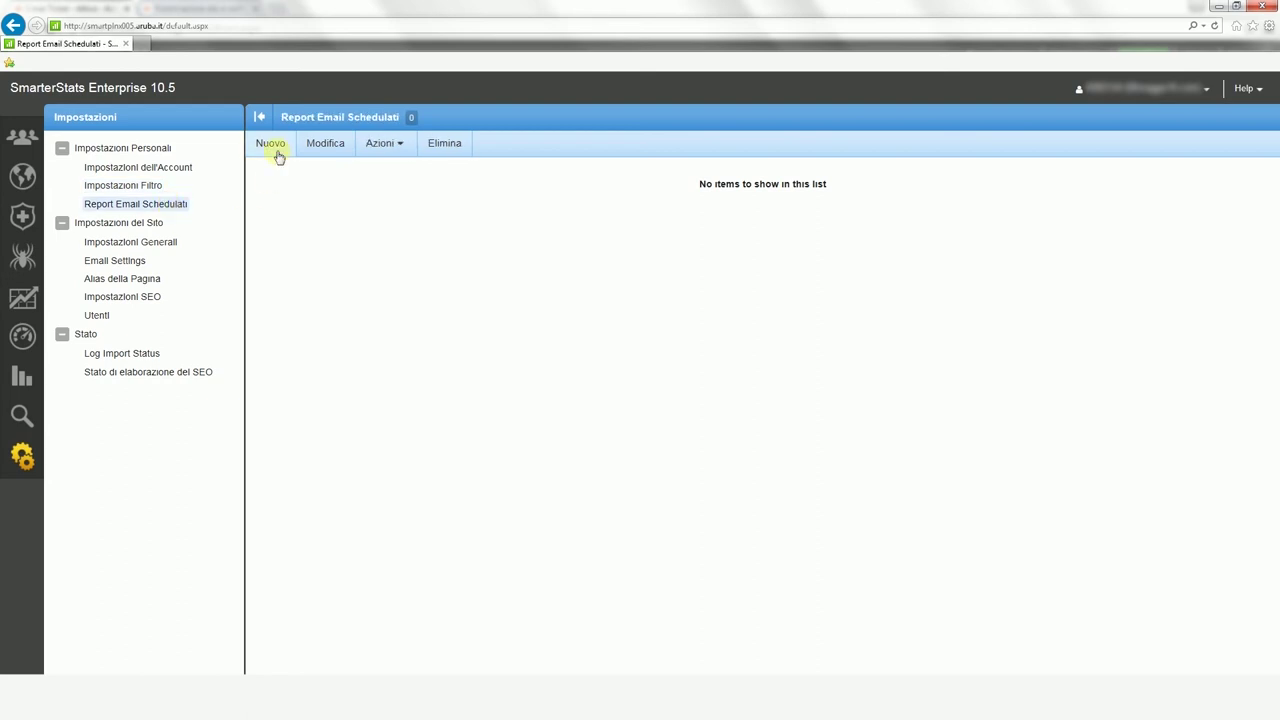
left_click(386, 154)
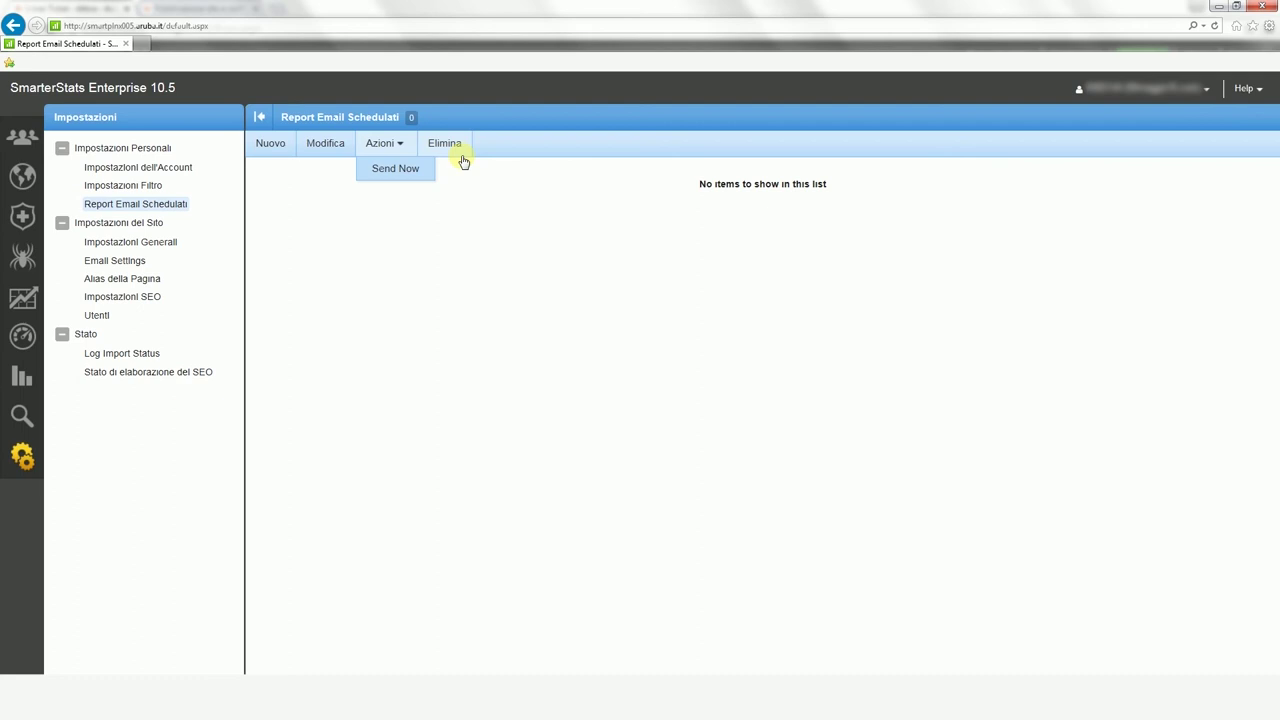
left_click(279, 157)
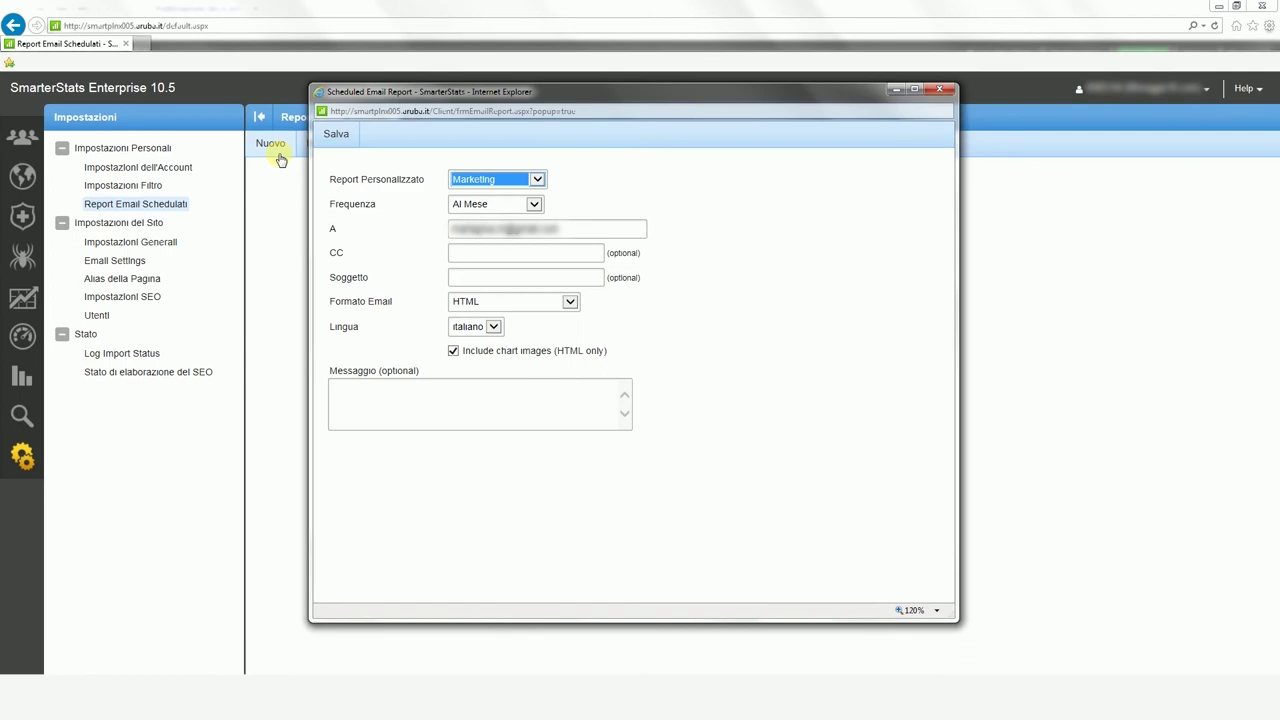
left_click(537, 181)
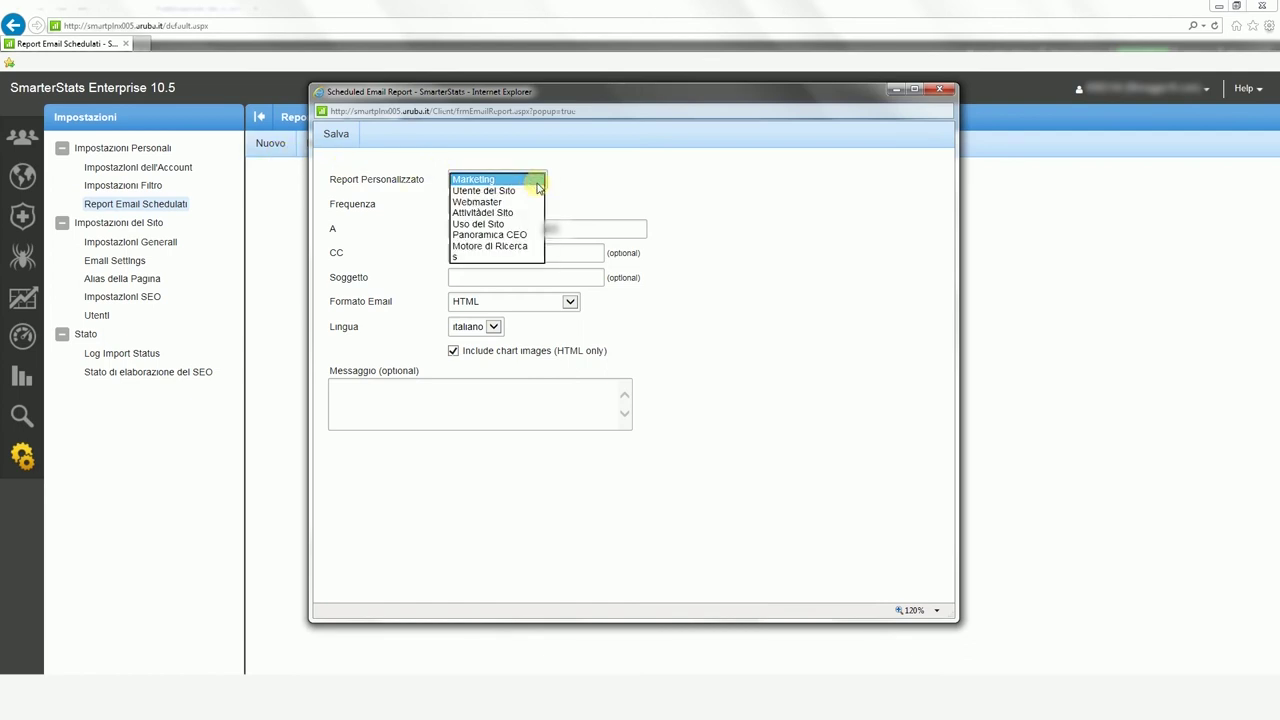
left_click(500, 246)
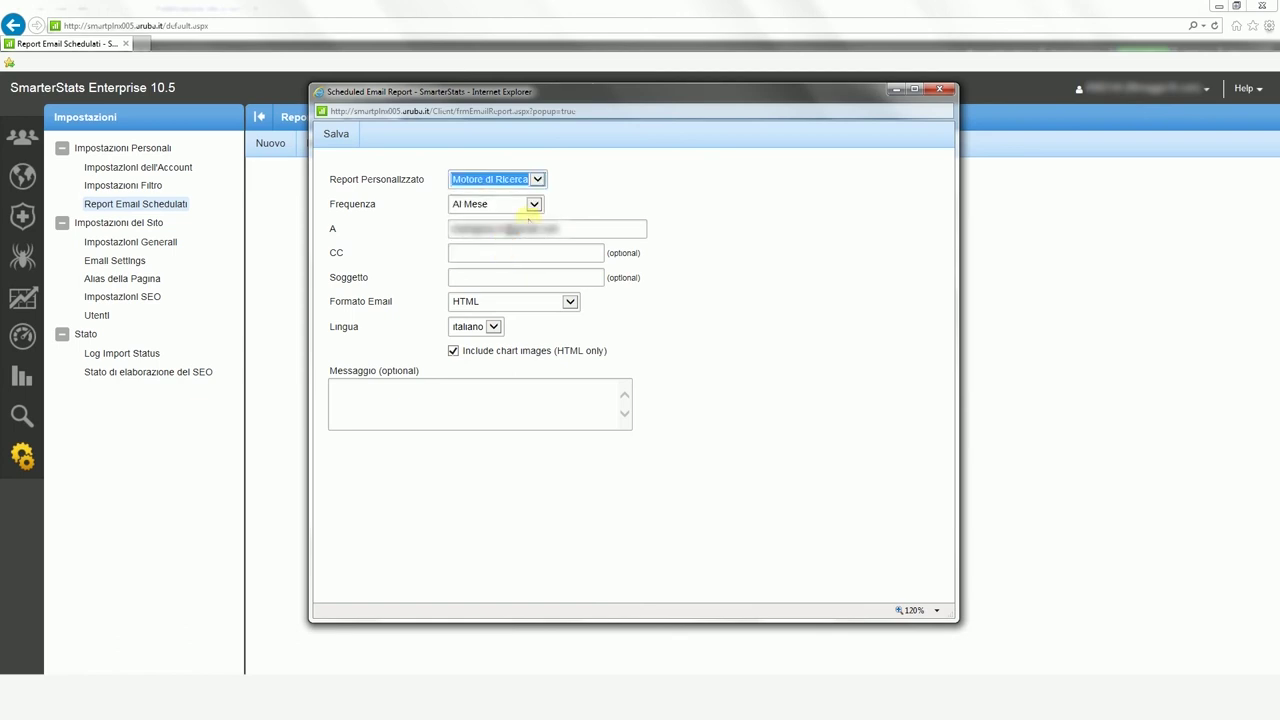
left_click(535, 206)
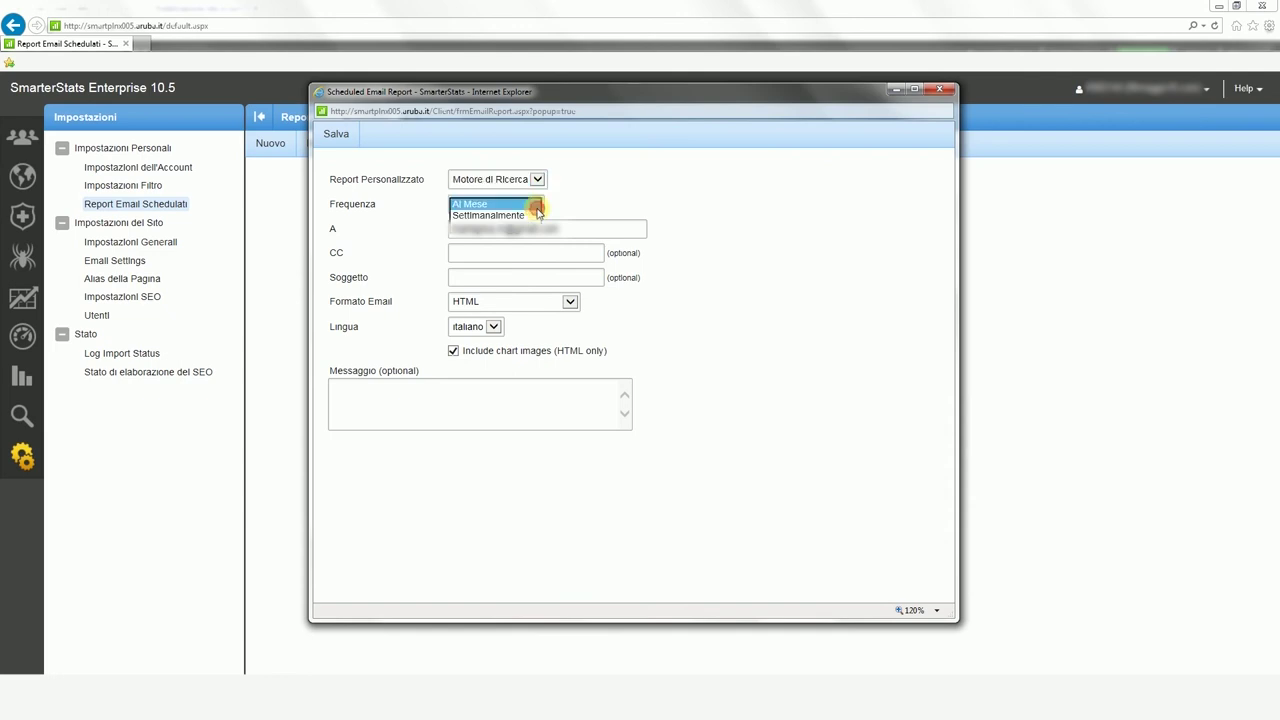
left_click(533, 215)
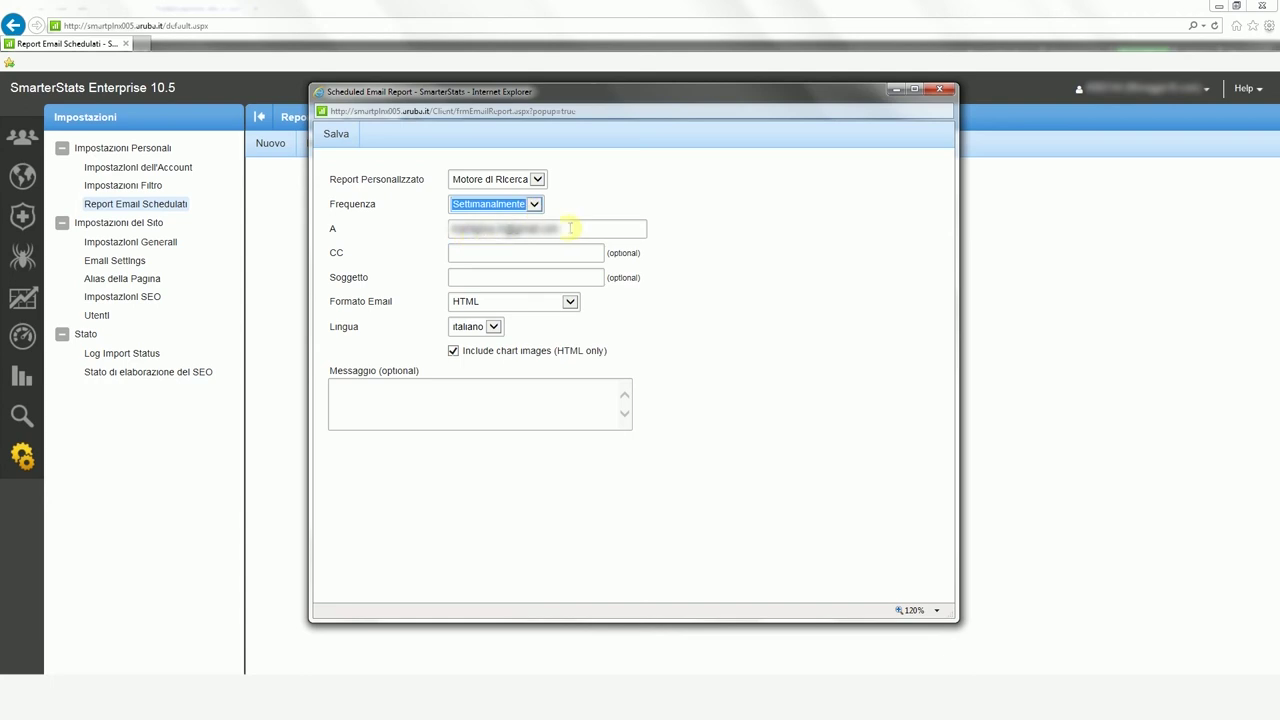
Step: Add subject 'email report personalizzato' and message 'questo è un report schedulato', then save
left_click(516, 249)
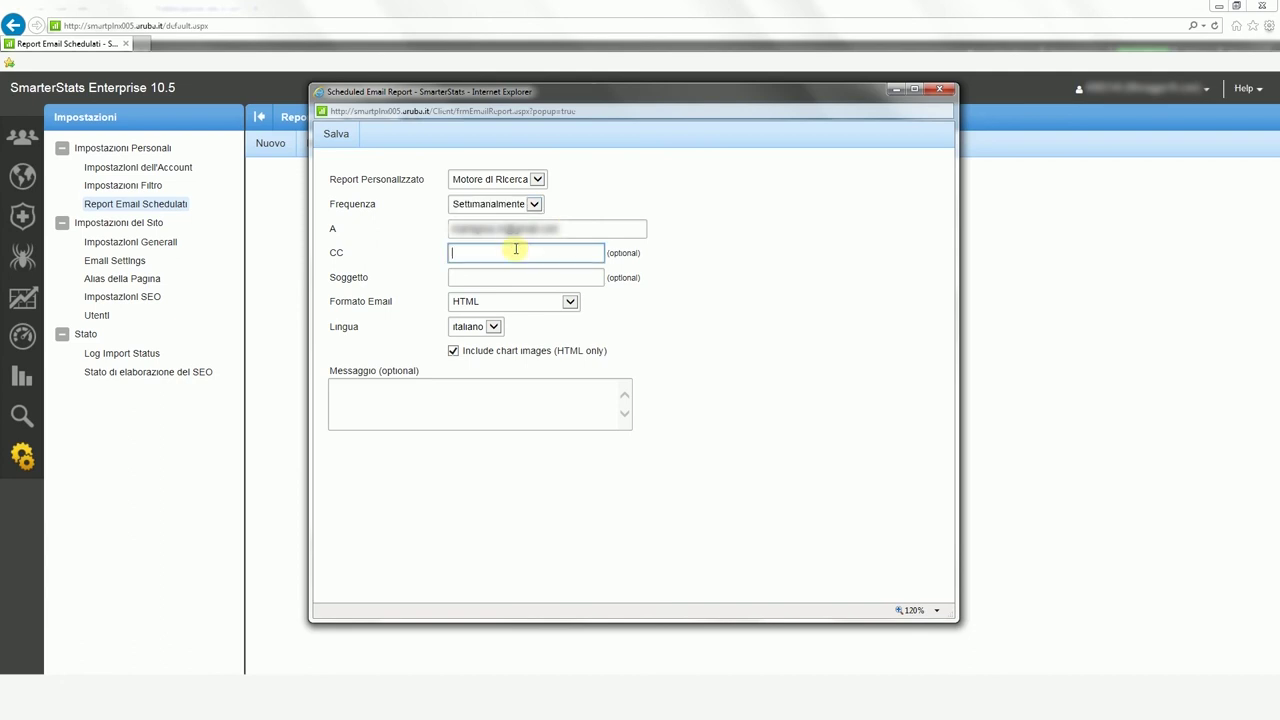
left_click(467, 274)
type("email report personalizzato")
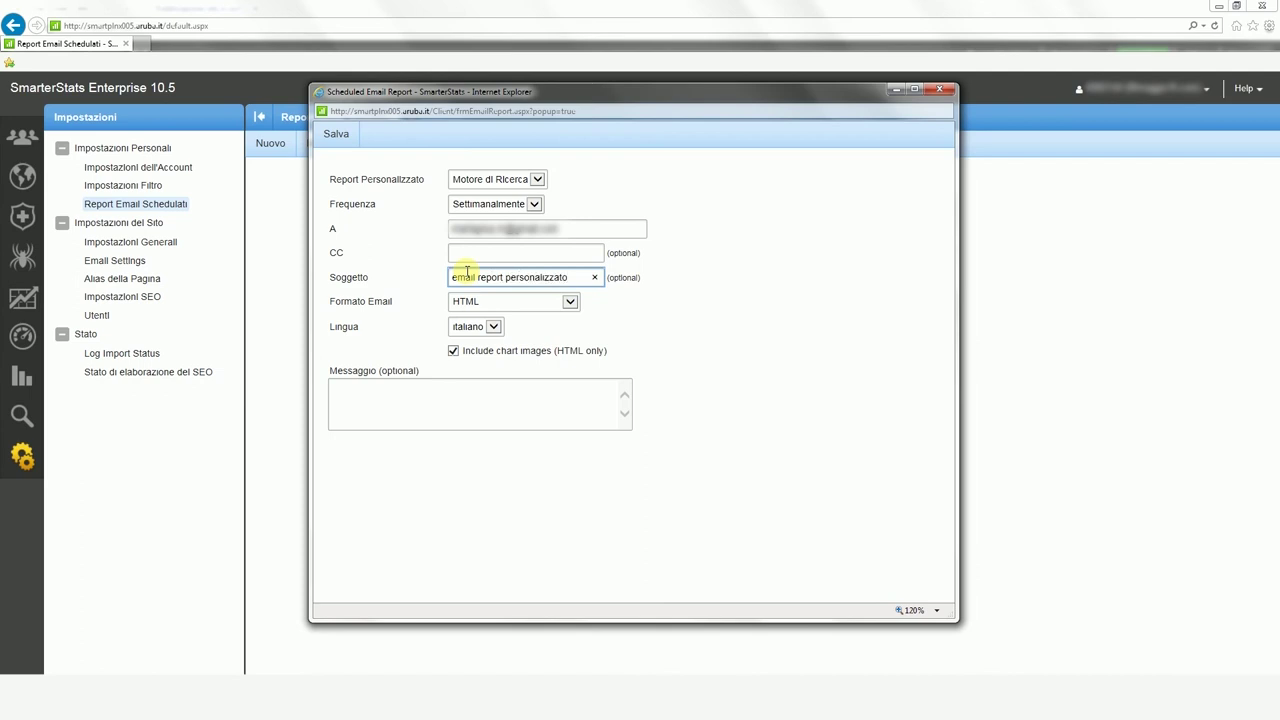
left_click(558, 393)
type("q")
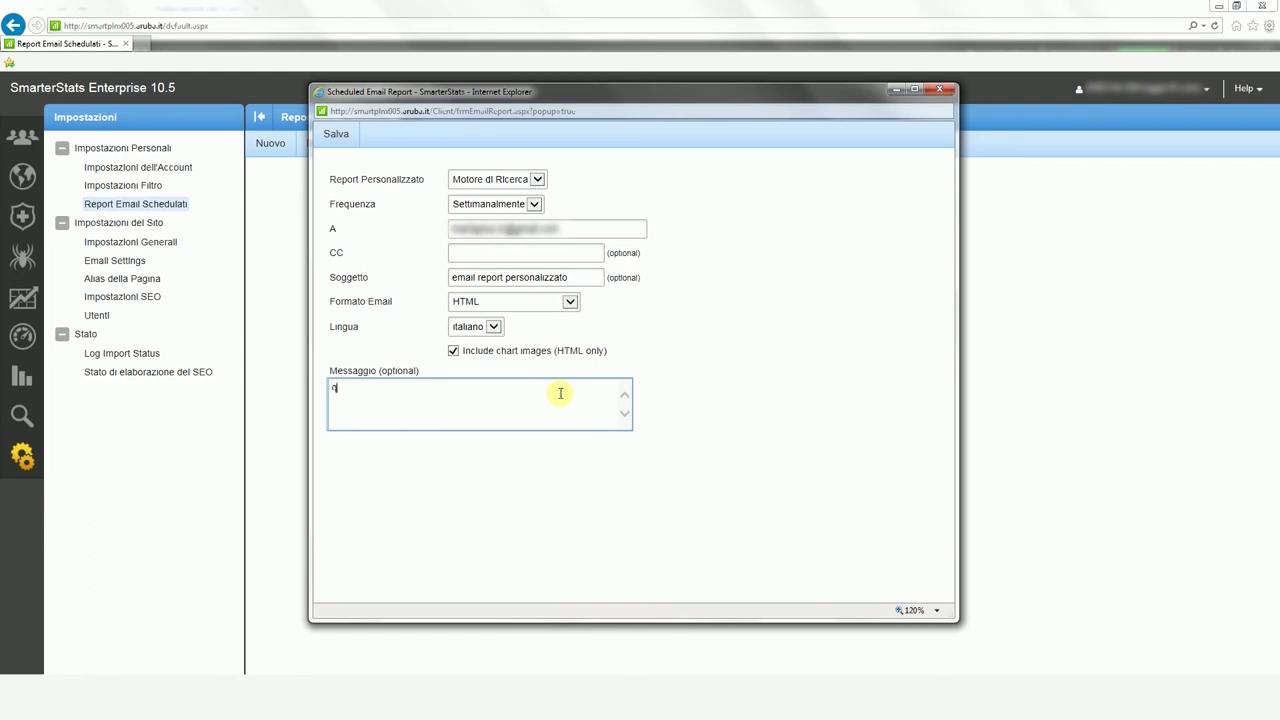
type("uesto è un report schedulato")
left_click(345, 143)
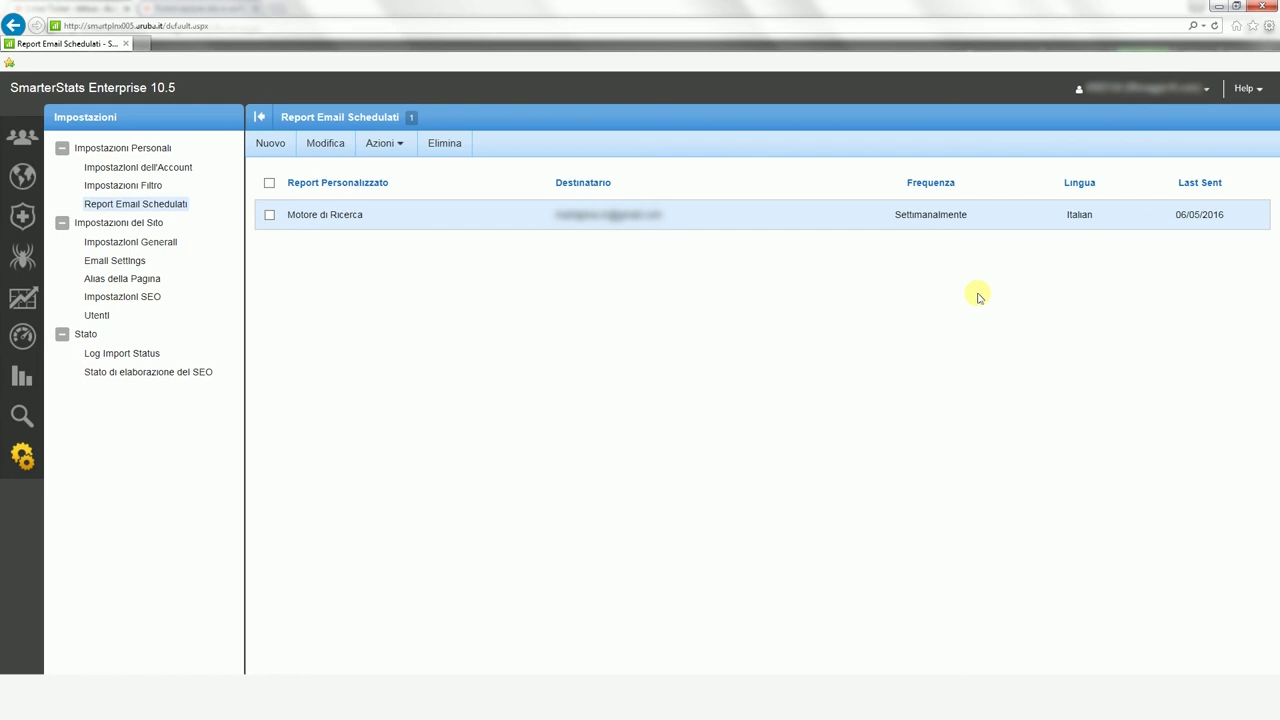
left_click(109, 268)
Step: Enter the postmaster sender address and display name, with SMTP server smtp.nomedominio.estensione
left_click(395, 204)
type("postmaster")
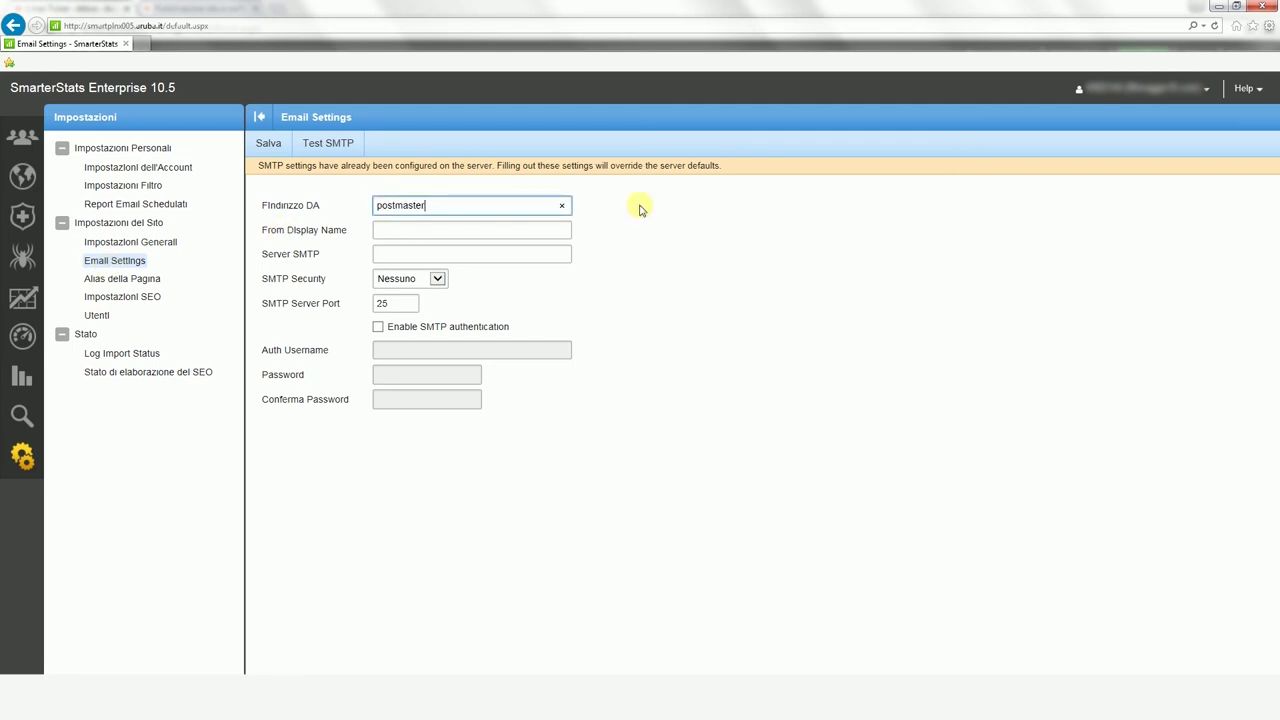
type("@nomedominio.estensione")
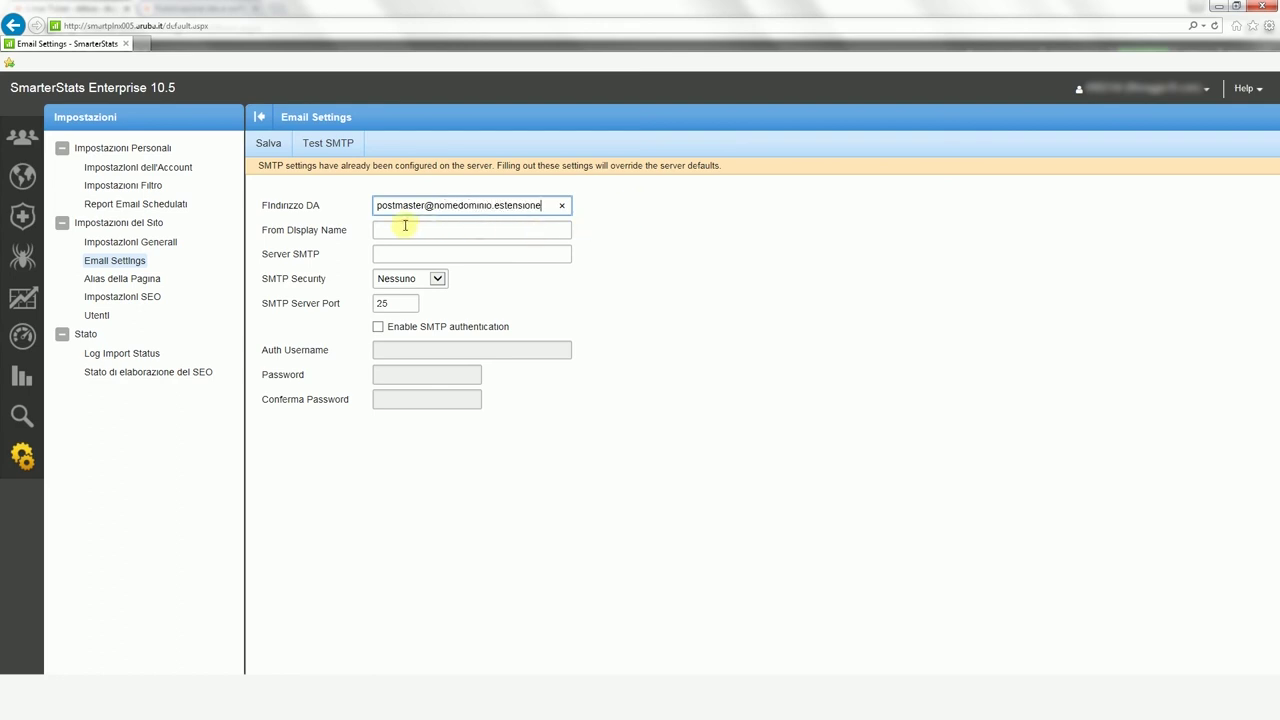
left_click(405, 226)
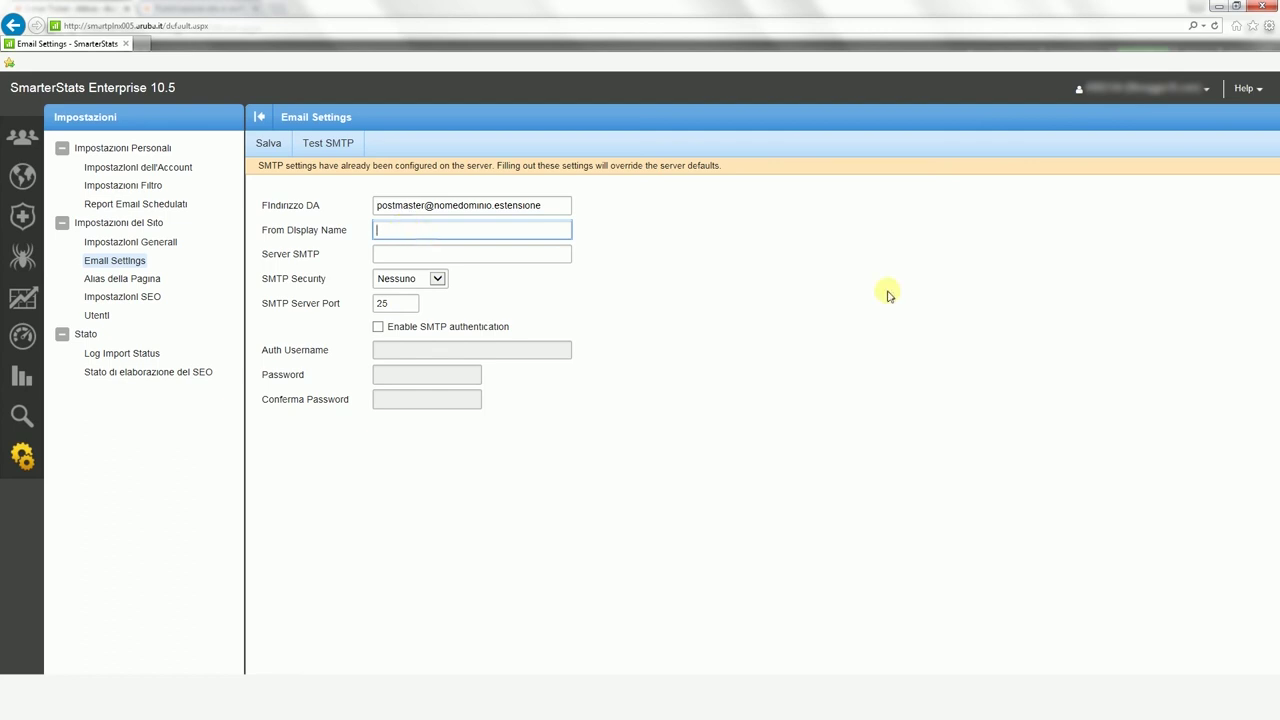
type("postmaster@nomedominio.estensione")
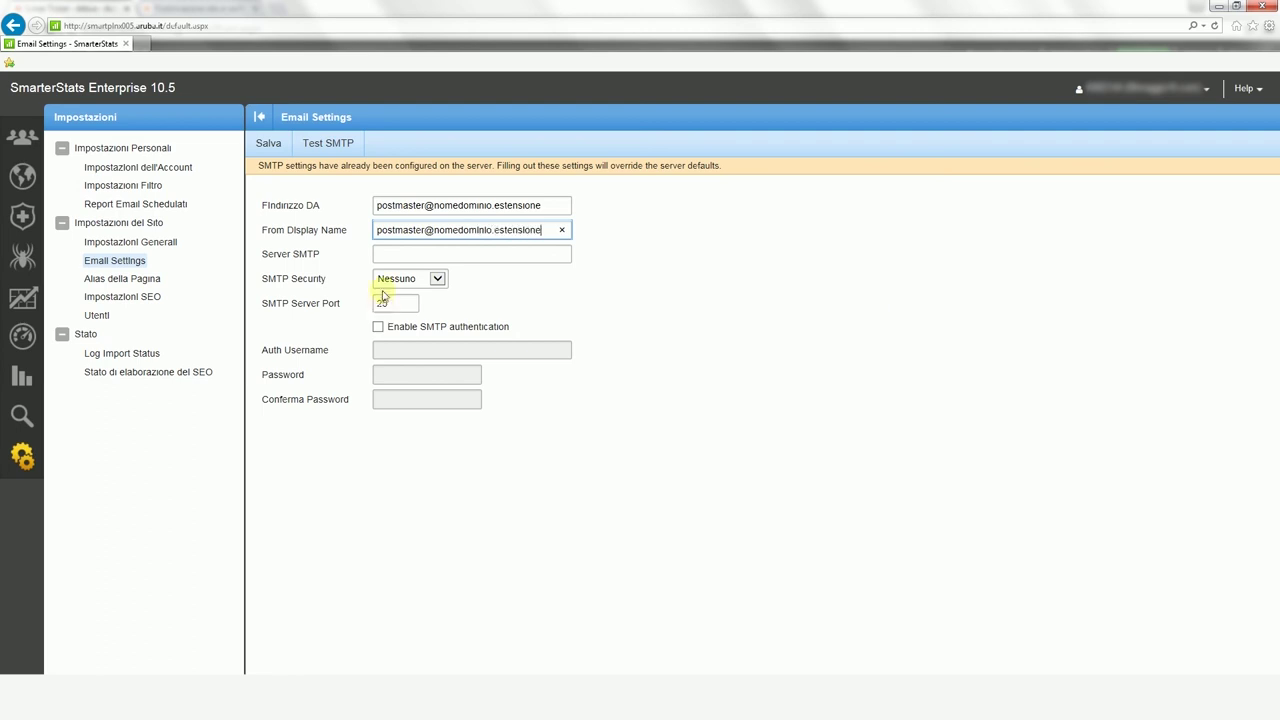
left_click(416, 254)
type("sm")
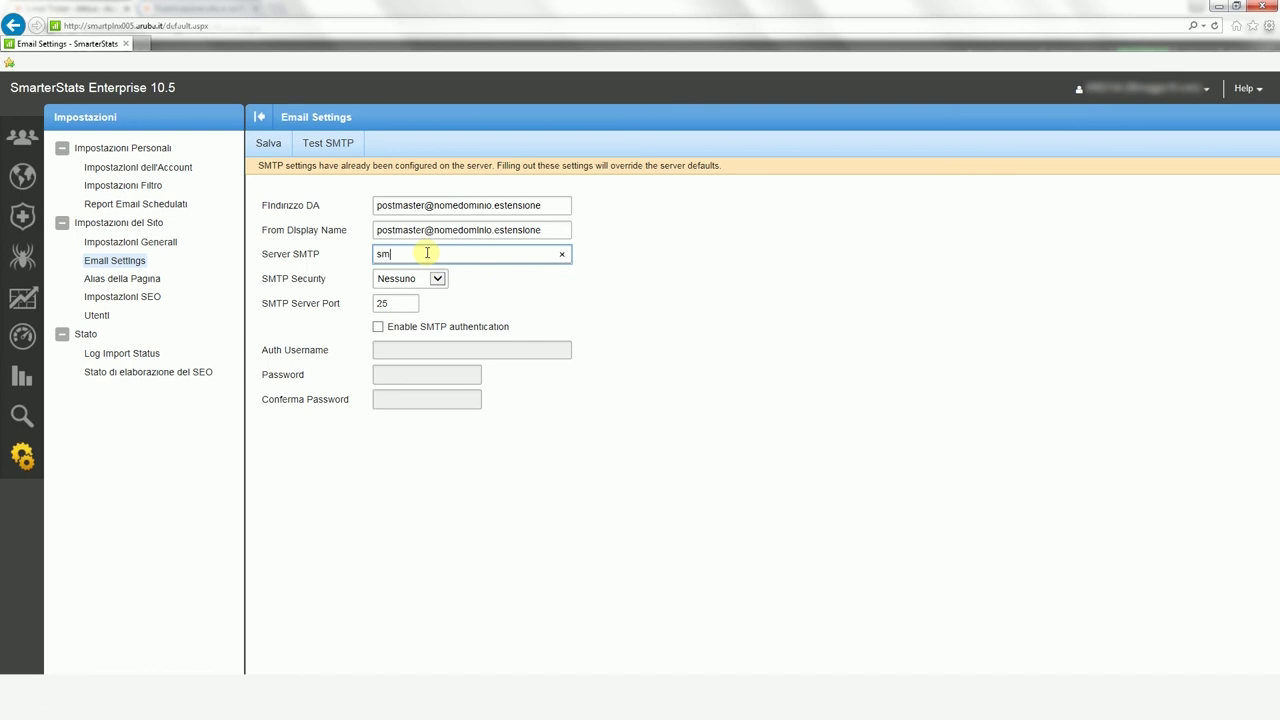
type("tp.nomedominio.estensione")
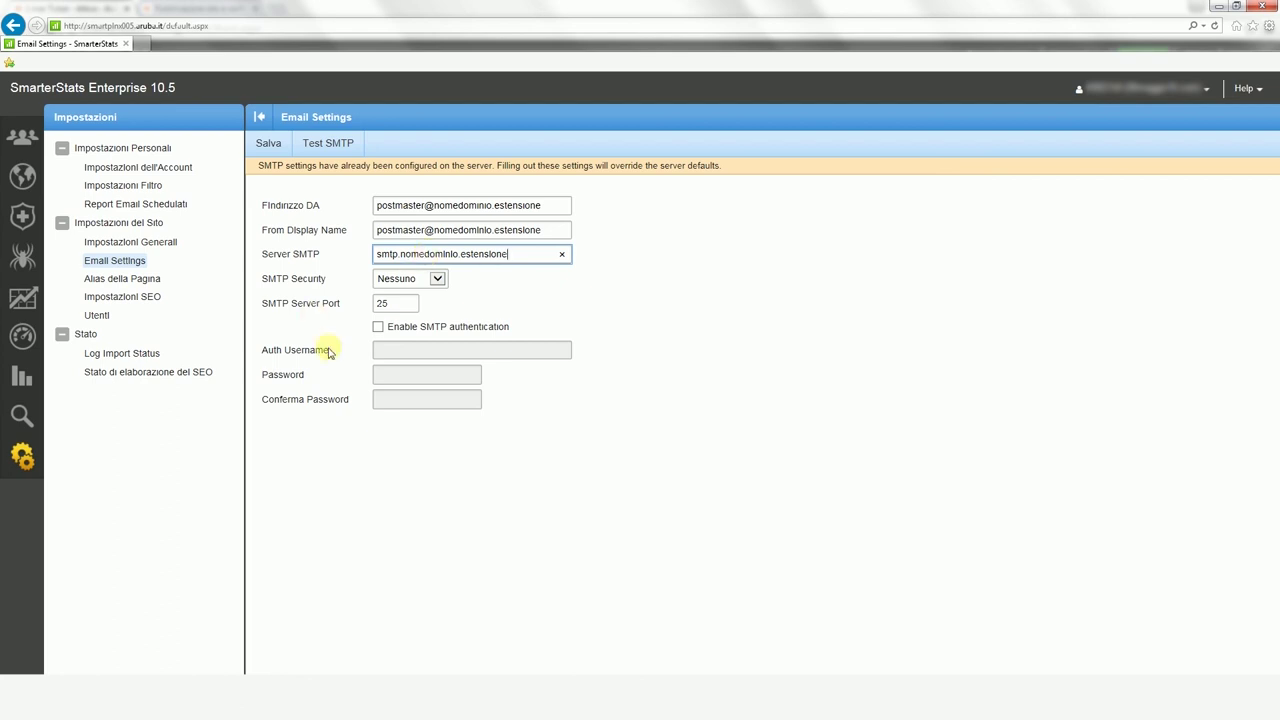
Step: Enable SMTP authentication with username and password, save the email settings, and show the Utenti list
left_click(378, 328)
left_click(413, 348)
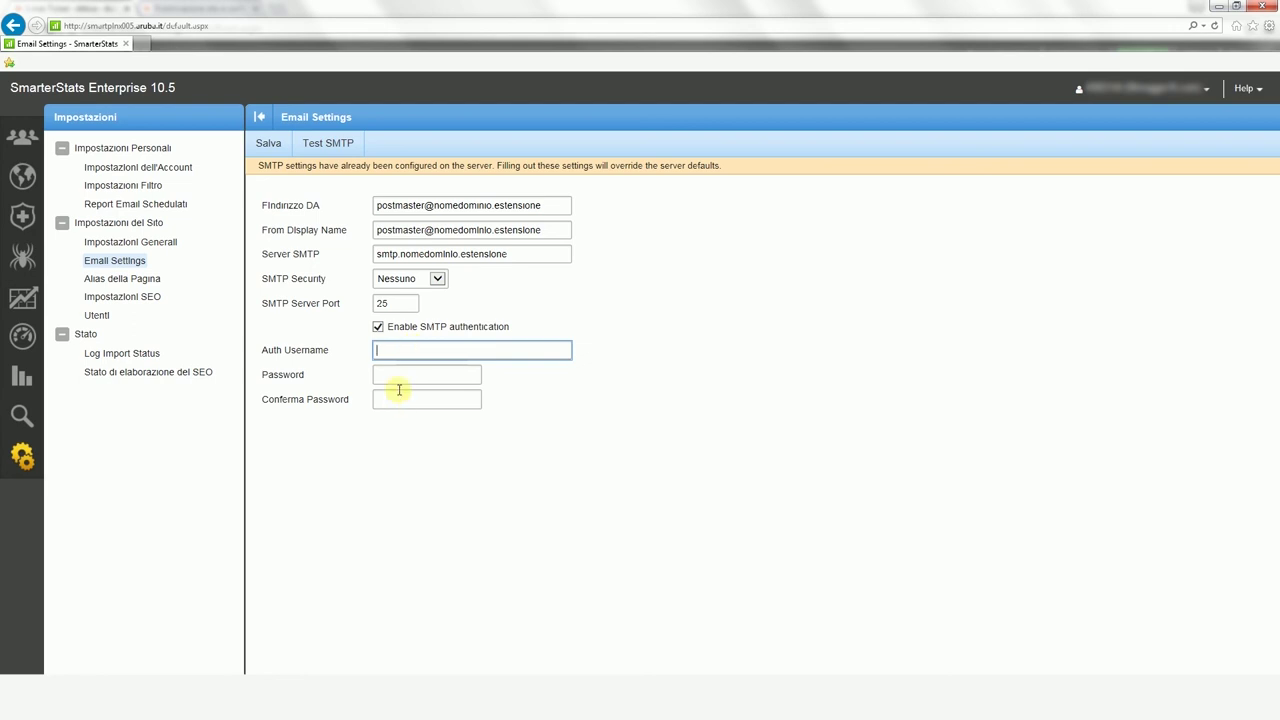
left_click(409, 347)
left_click(414, 370)
left_click(414, 374)
type("••••••••••")
key("Tab")
type("••••••••••")
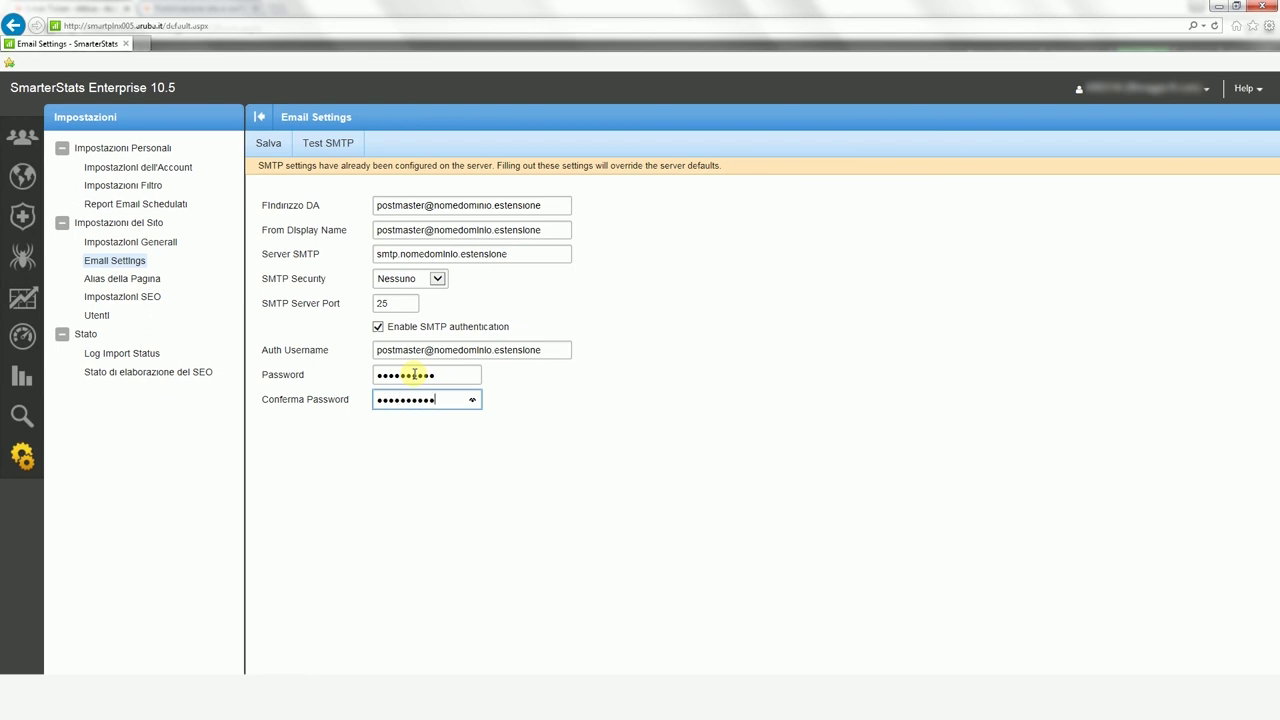
left_click(263, 146)
left_click(97, 315)
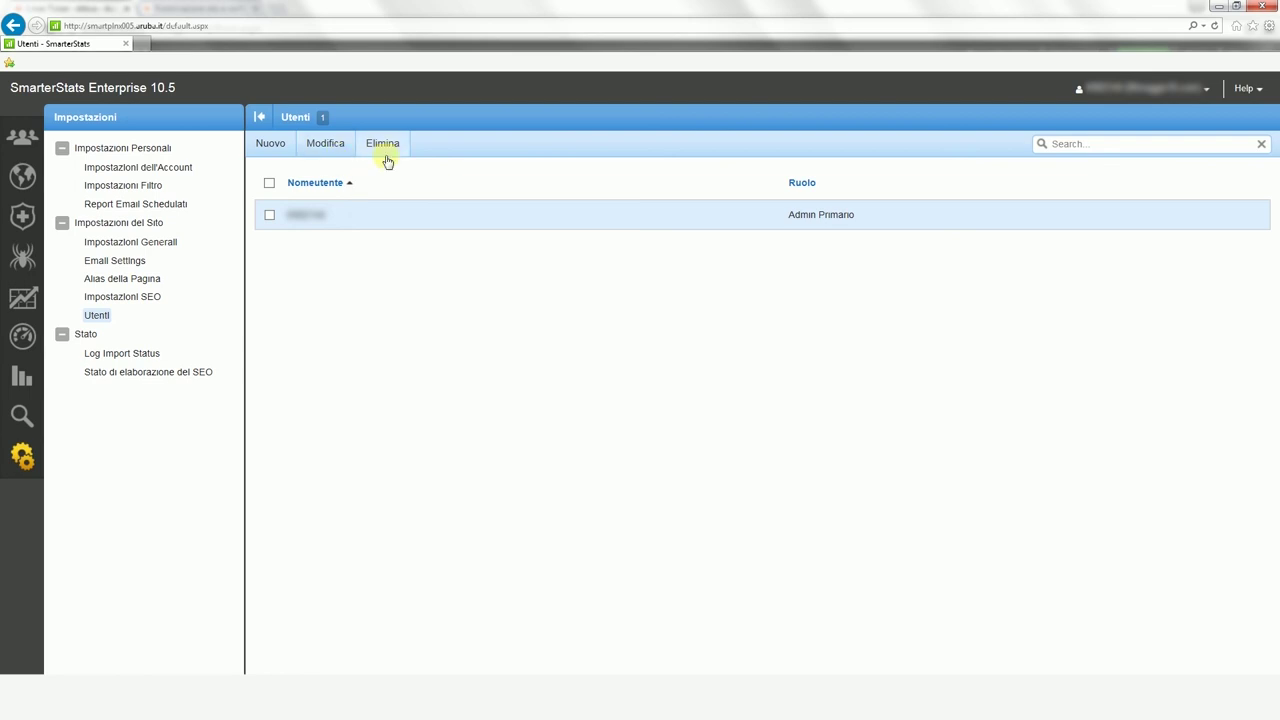
Step: Create a new user 'nuovo utente' with its e-mail address and a confirmed password
left_click(284, 158)
left_click(457, 207)
type("nuovo utente")
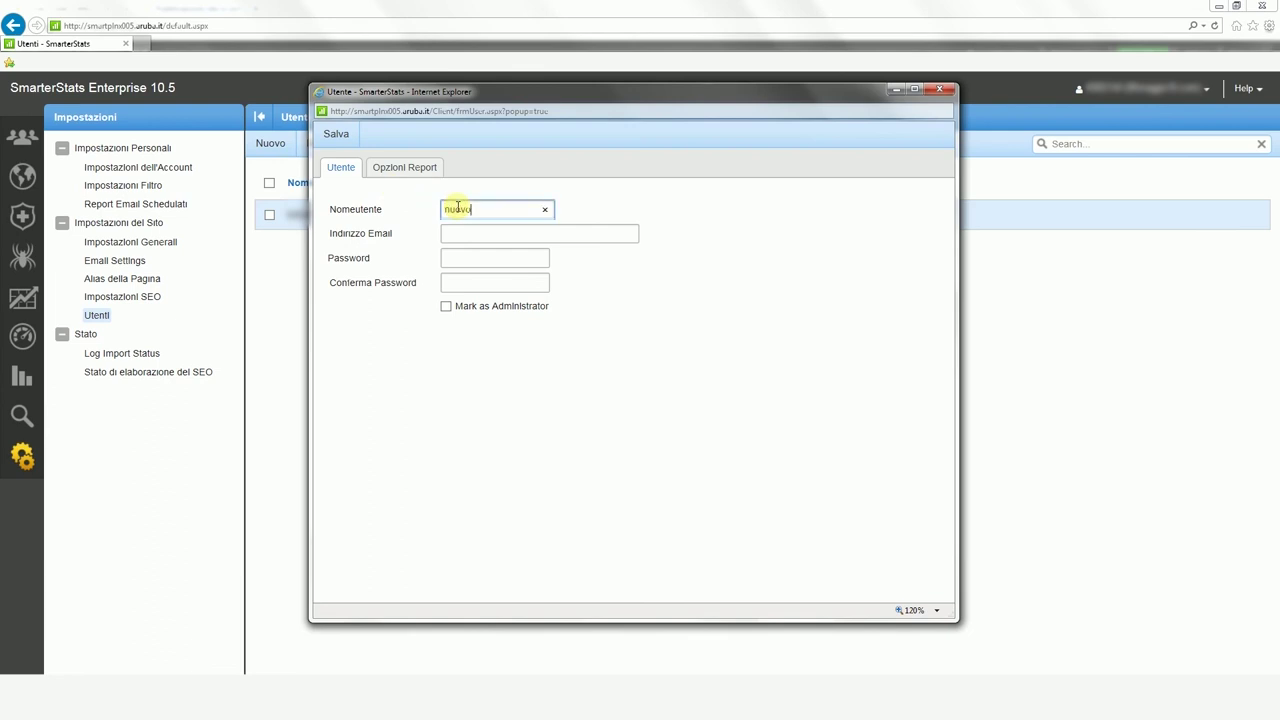
left_click(462, 232)
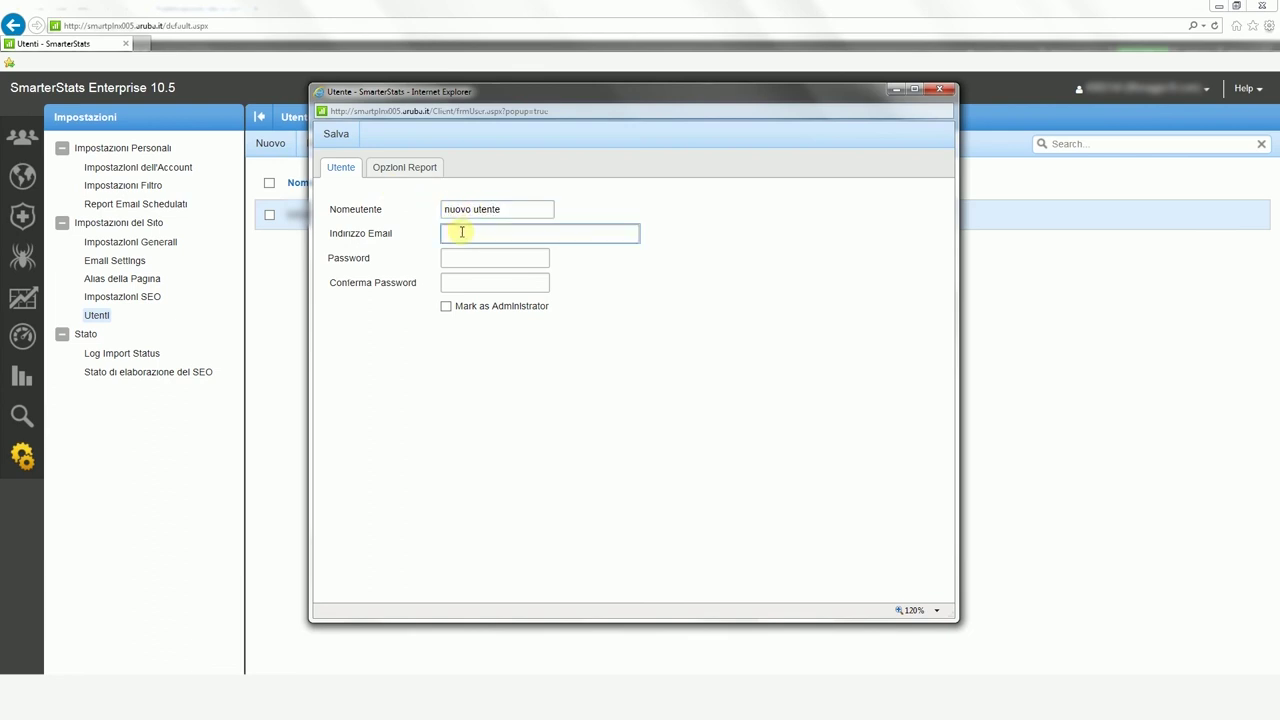
type("emailnuovoutente@dominio.estensione")
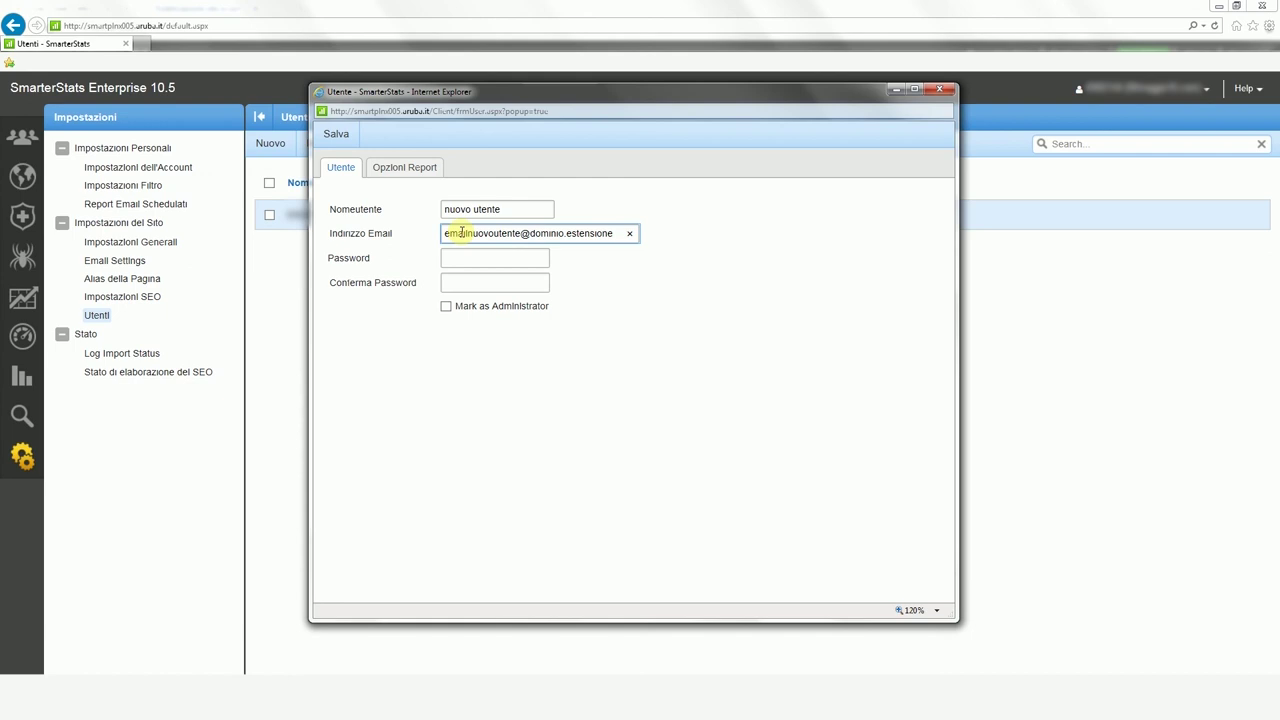
left_click(486, 257)
type("•••••")
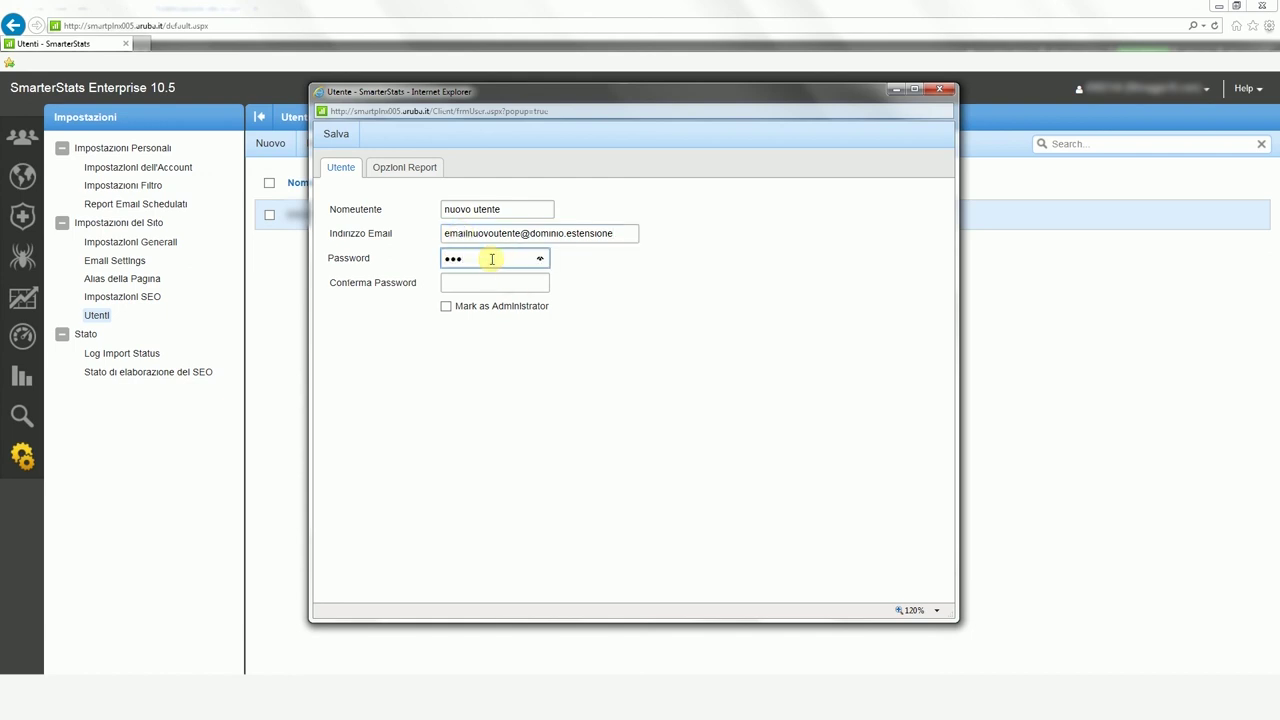
key("Tab")
type("•••••")
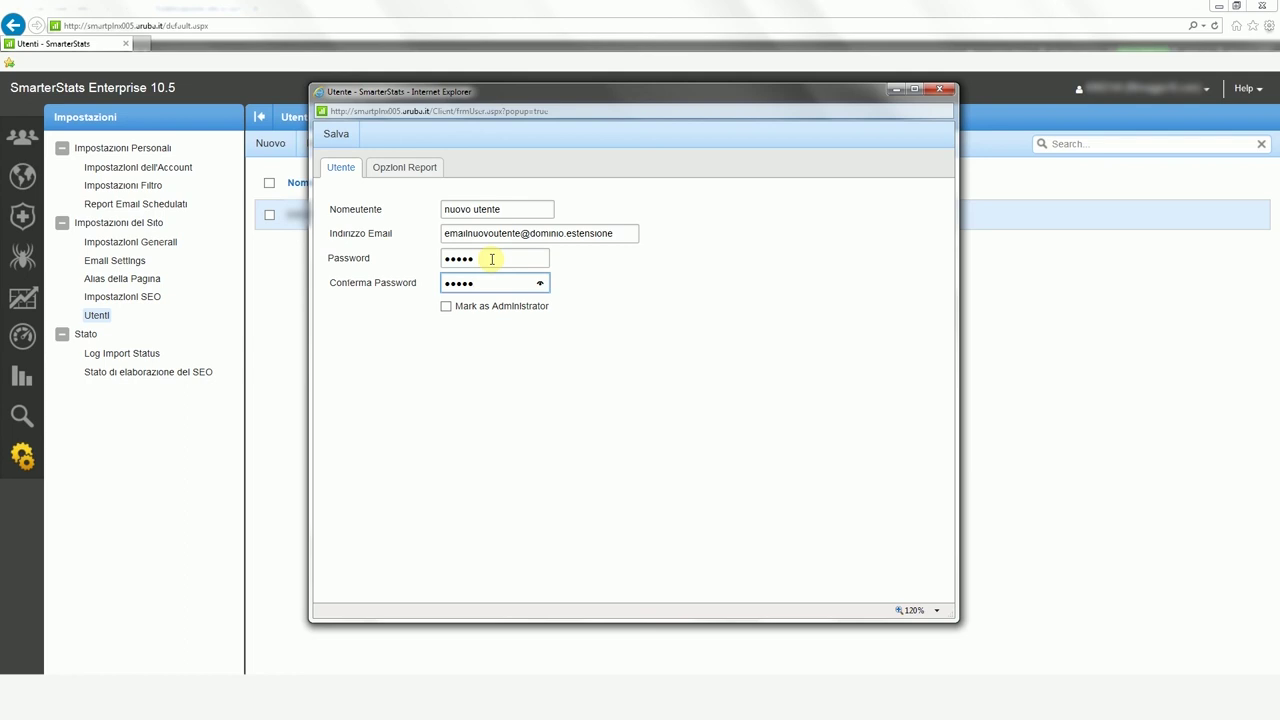
Step: Mark the user as administrator with report defaults Ultimi 7 giorni and 25 rows
left_click(446, 307)
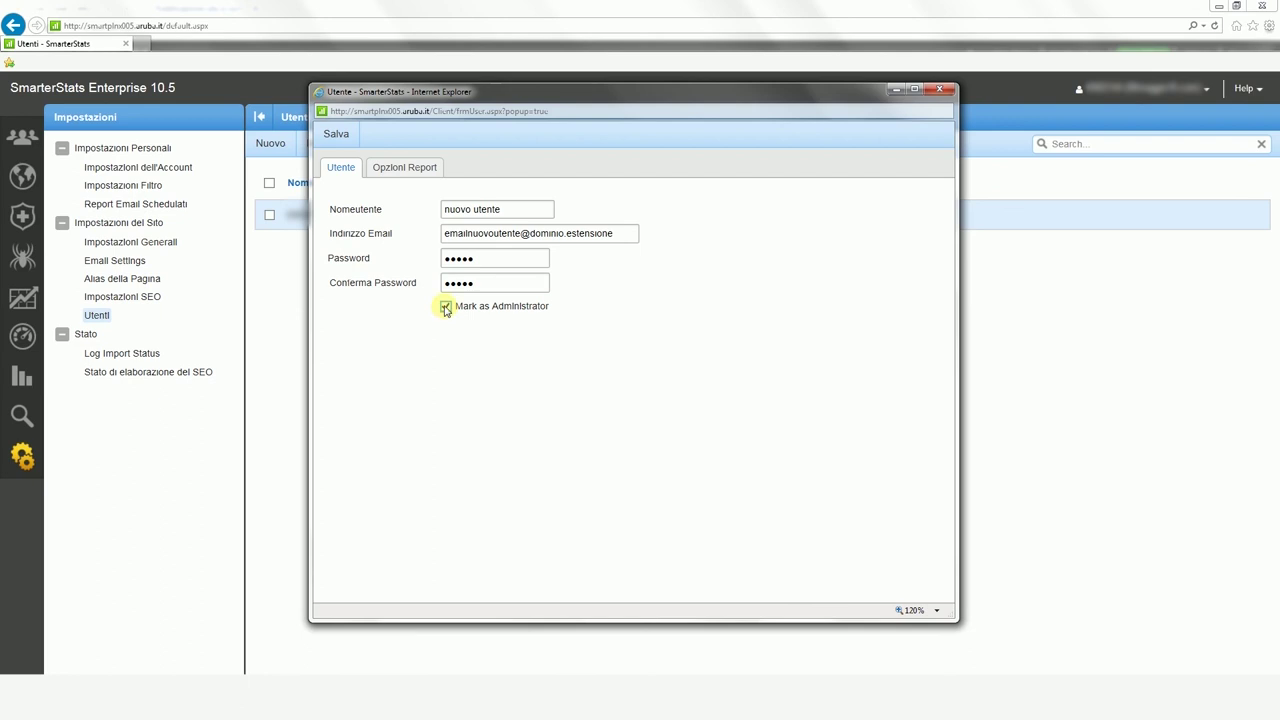
left_click(380, 177)
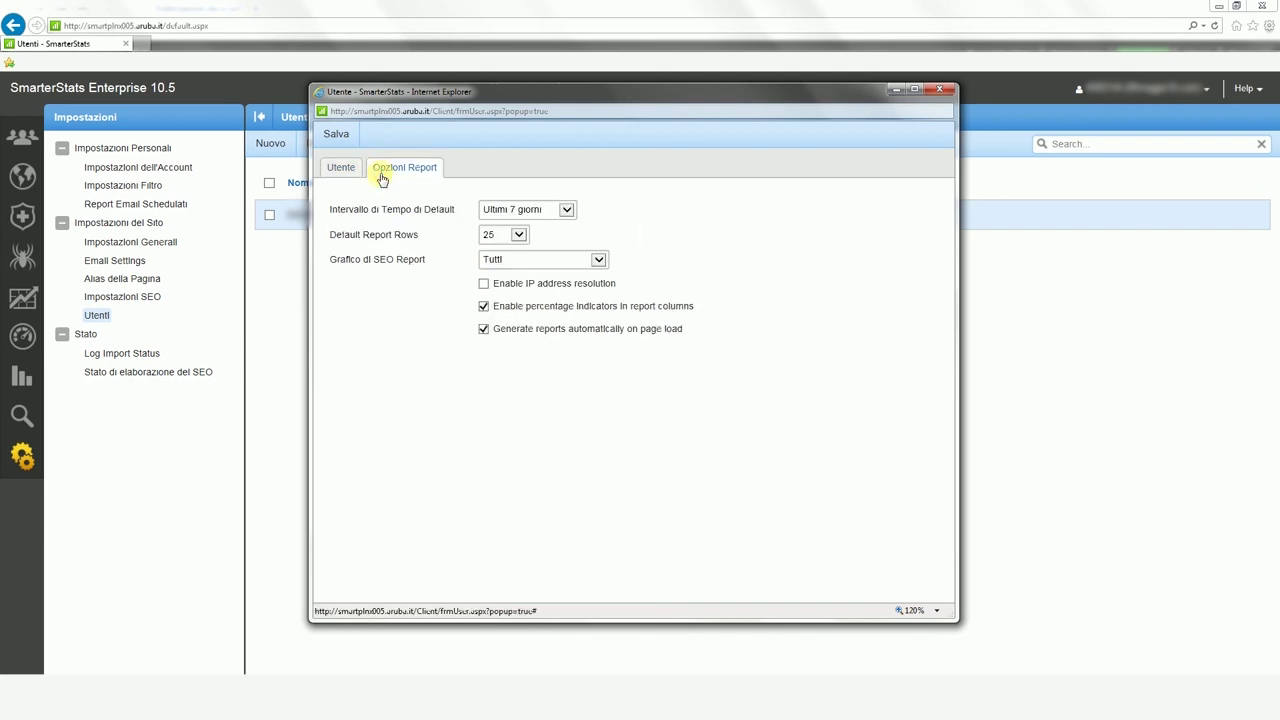
left_click(566, 209)
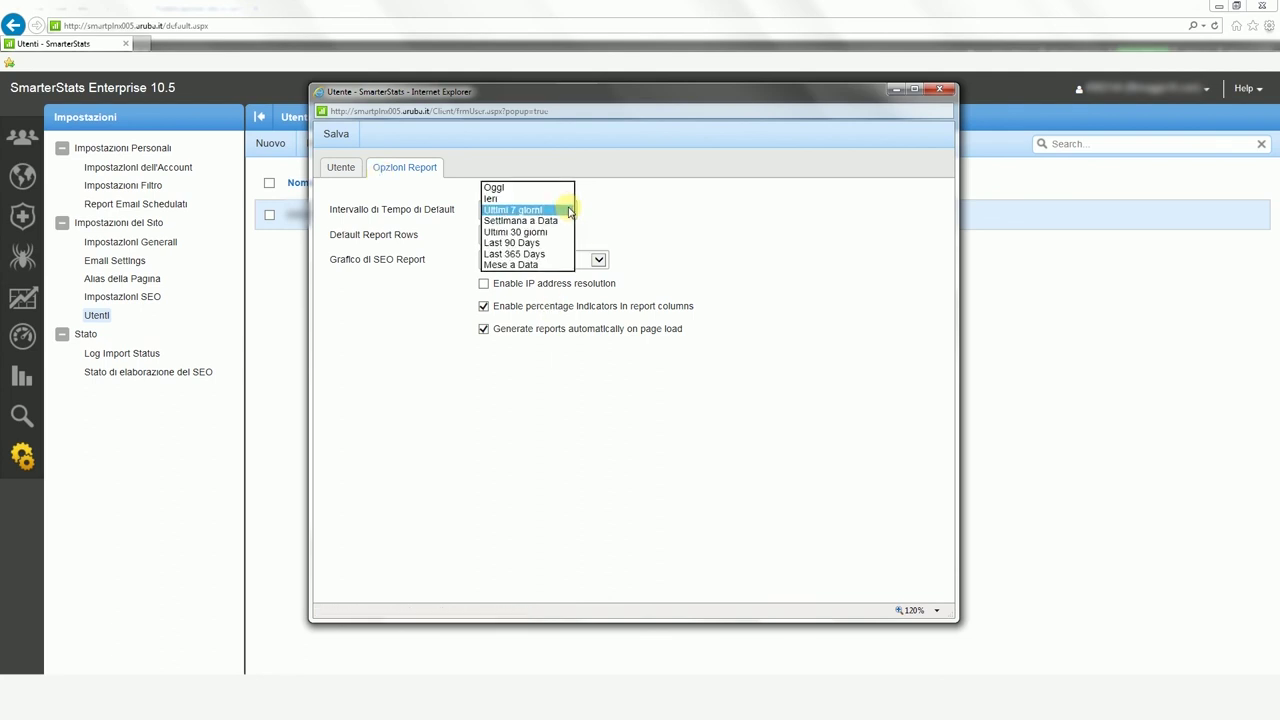
left_click(569, 211)
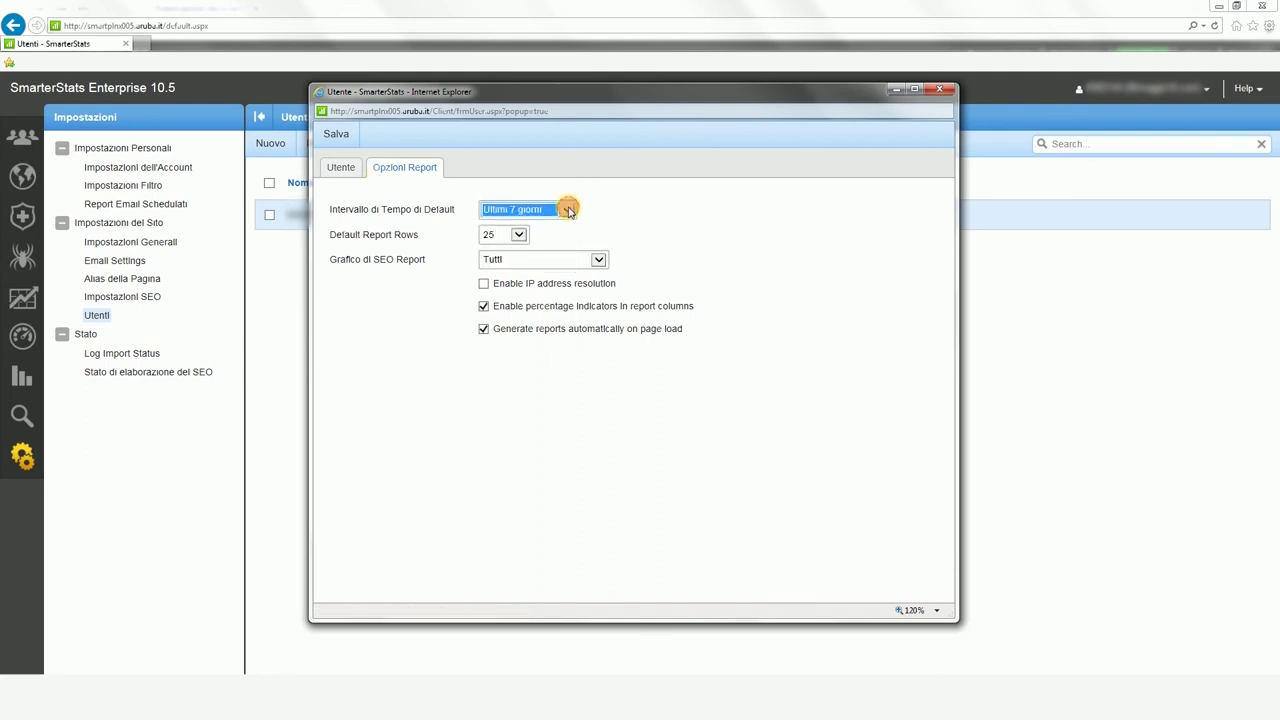
left_click(516, 236)
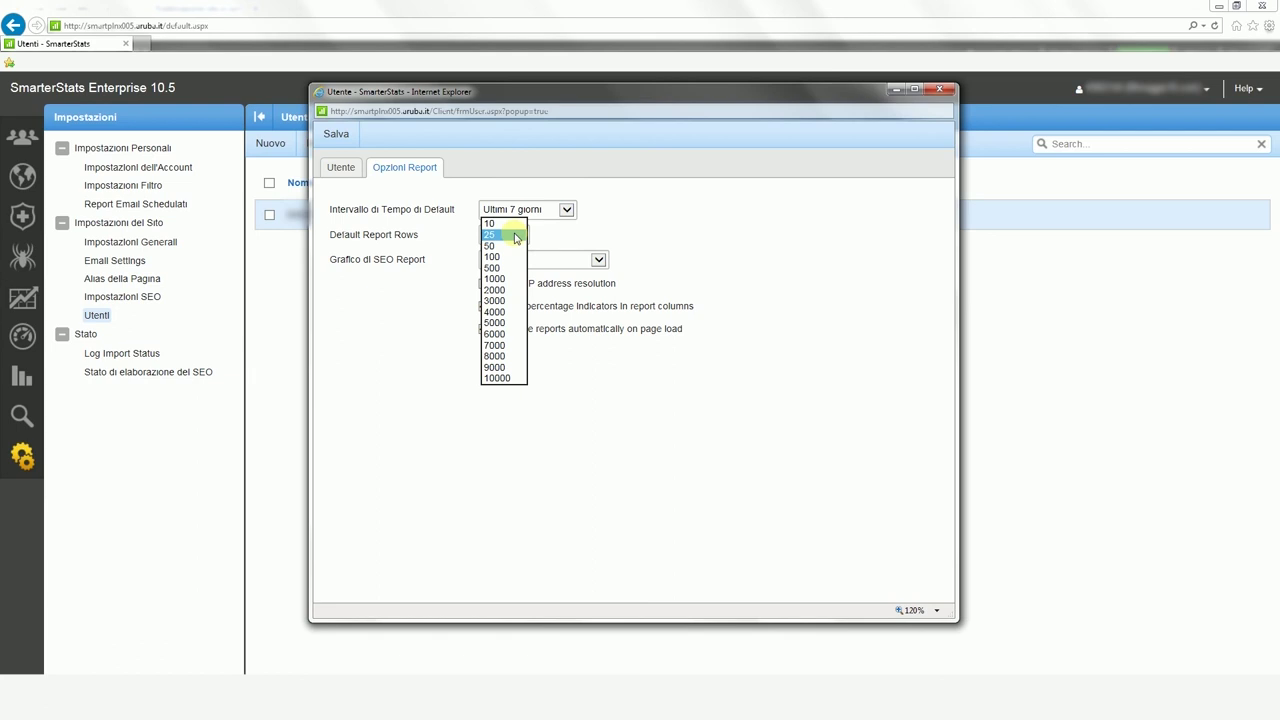
left_click(516, 236)
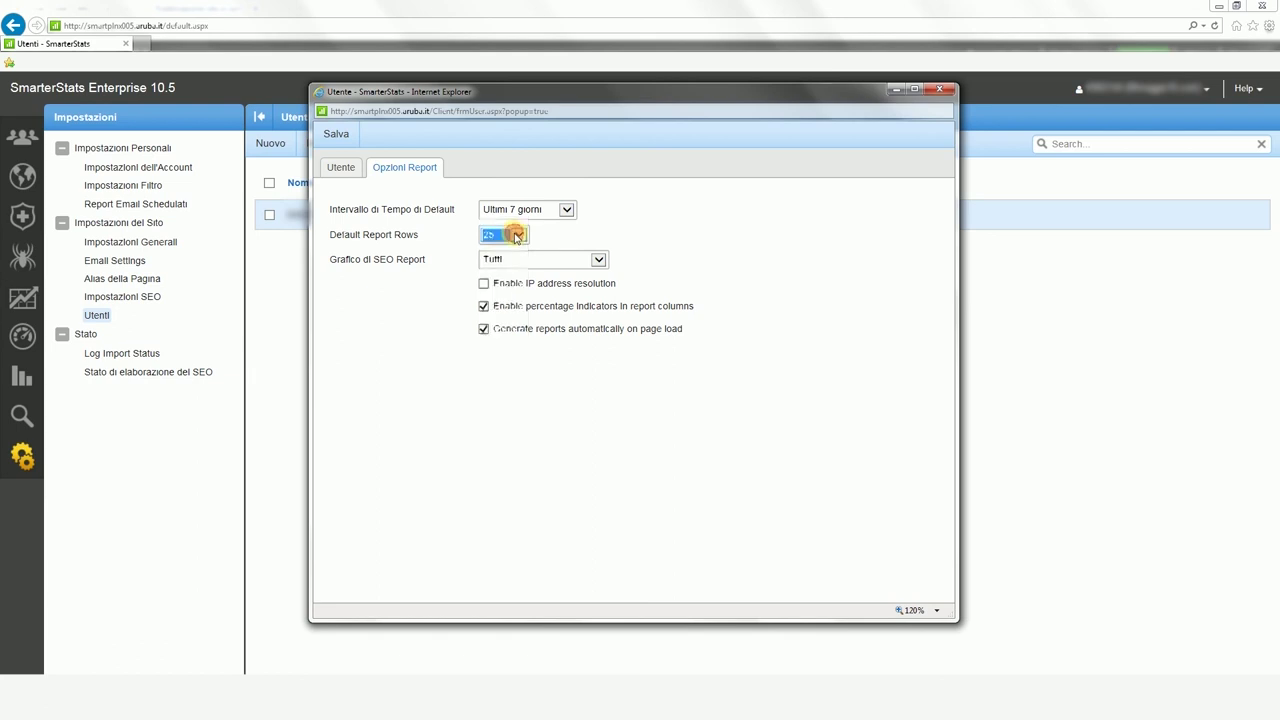
Step: Save the new administrator user 'nuovo utente'
left_click(340, 137)
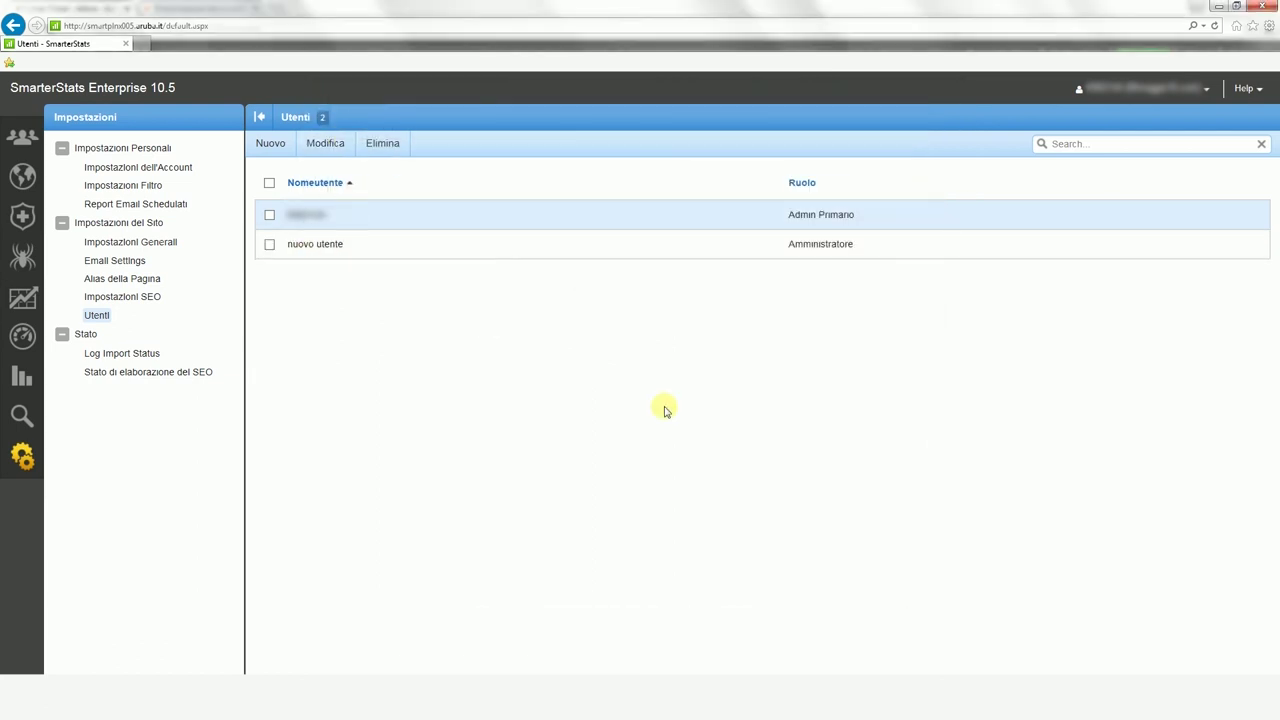
key("alt+v")
key("Escape")
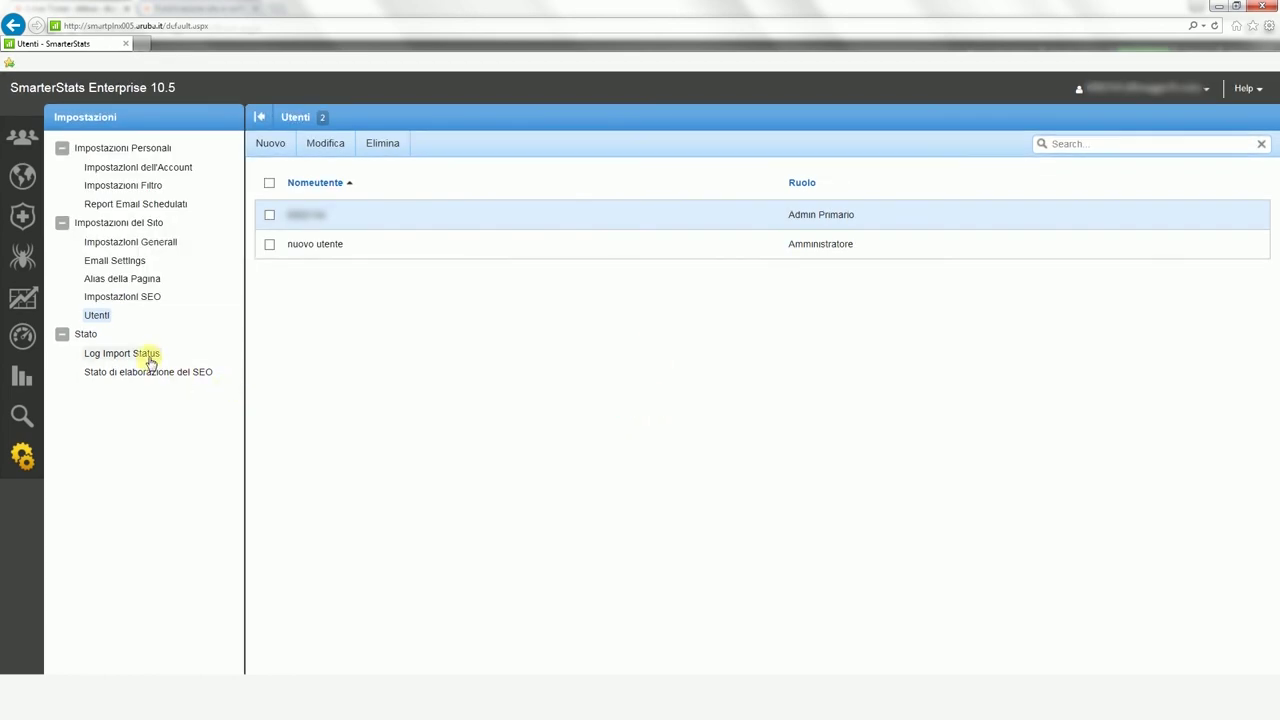
left_click(148, 357)
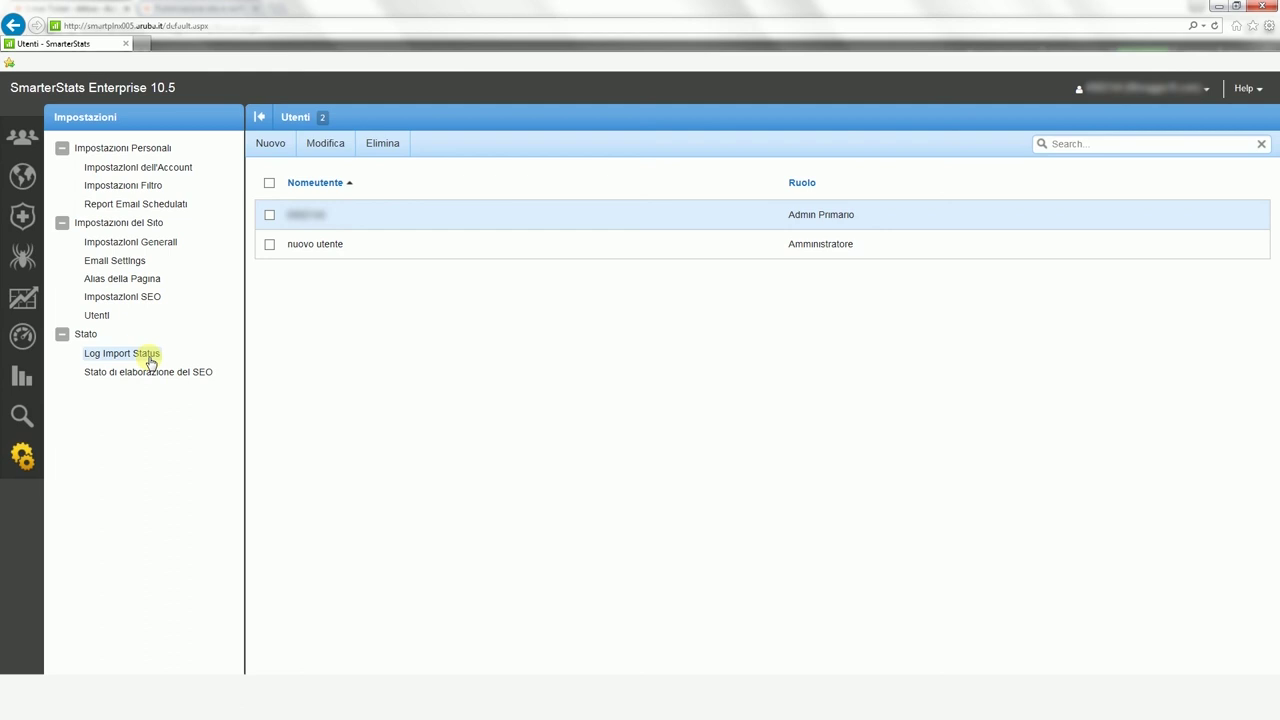